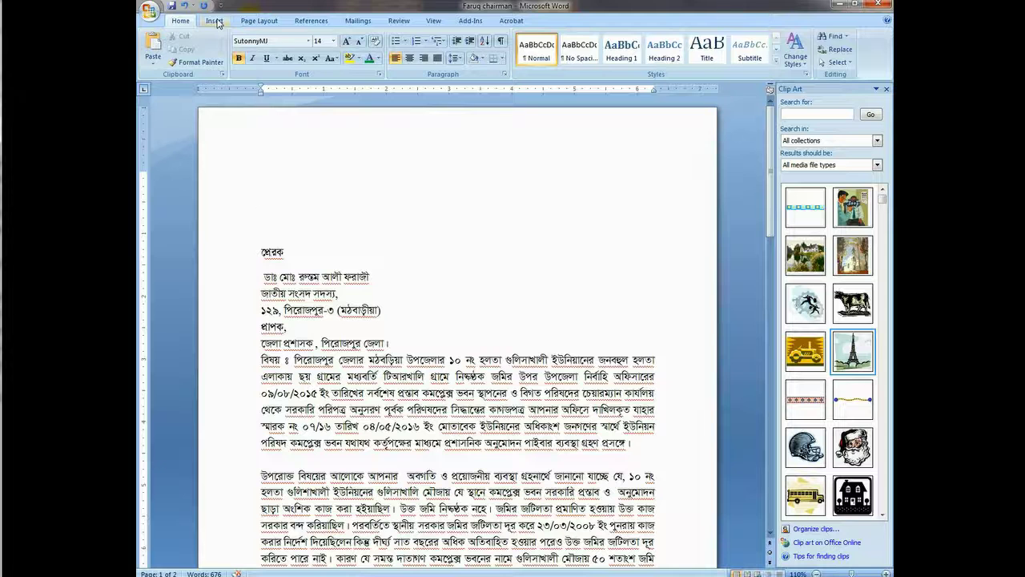
Insert the Koala image from Sample Pictures at the top of the Bengali letter.
left_click(214, 22)
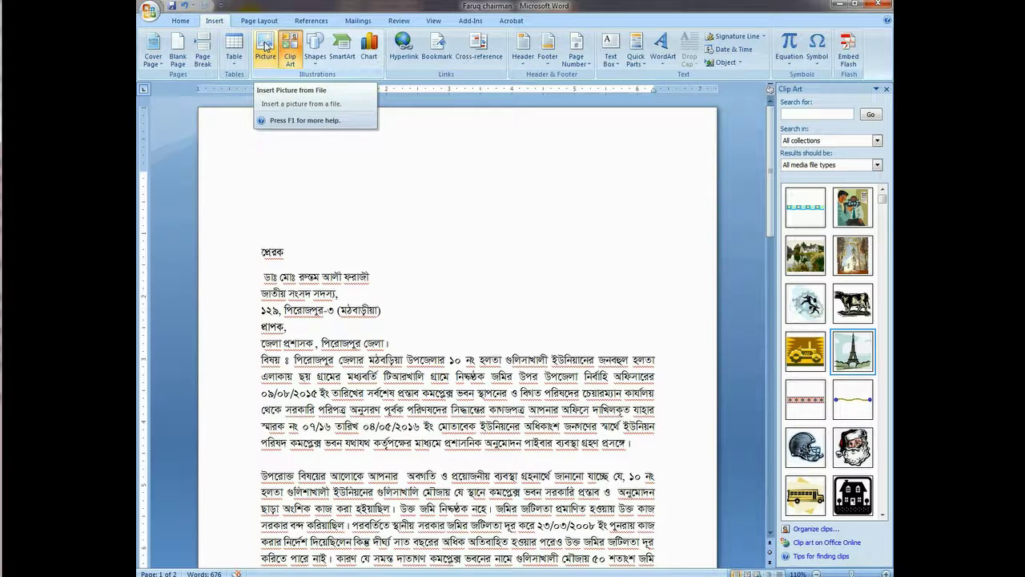
left_click(266, 45)
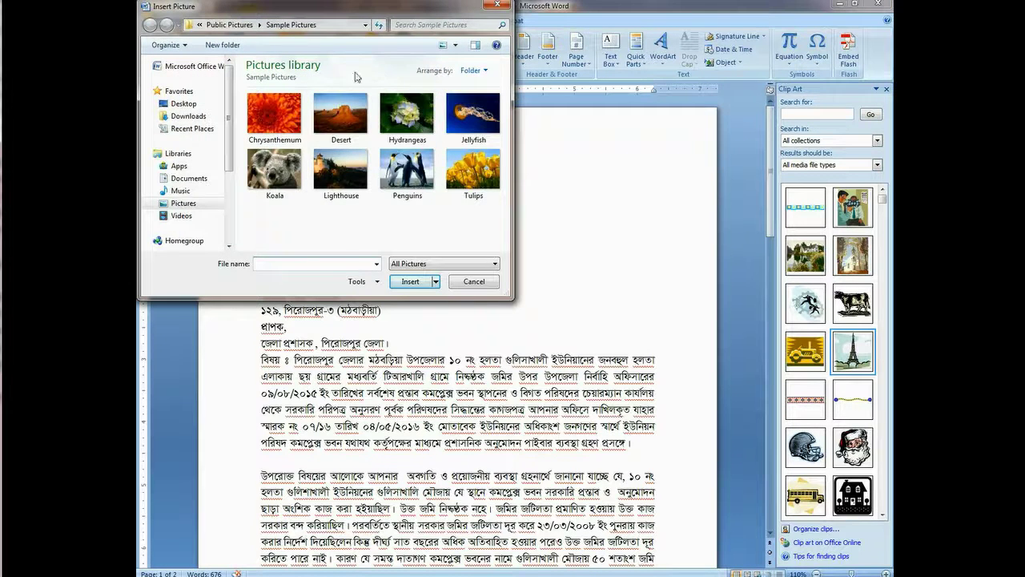
scroll(221, 120, "down", 2)
scroll(225, 128, "up", 1)
scroll(225, 128, "down", 1)
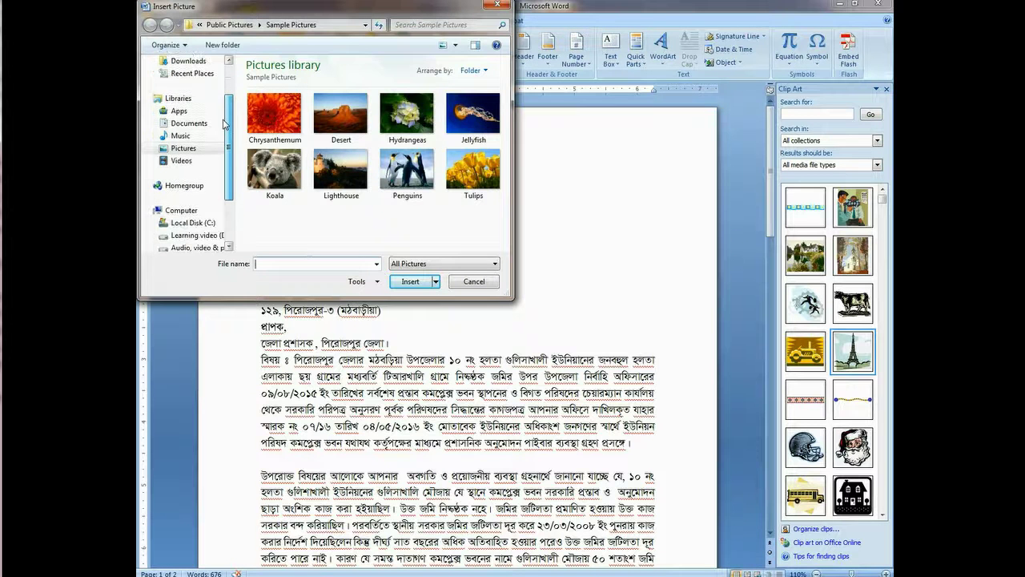
left_click(279, 166)
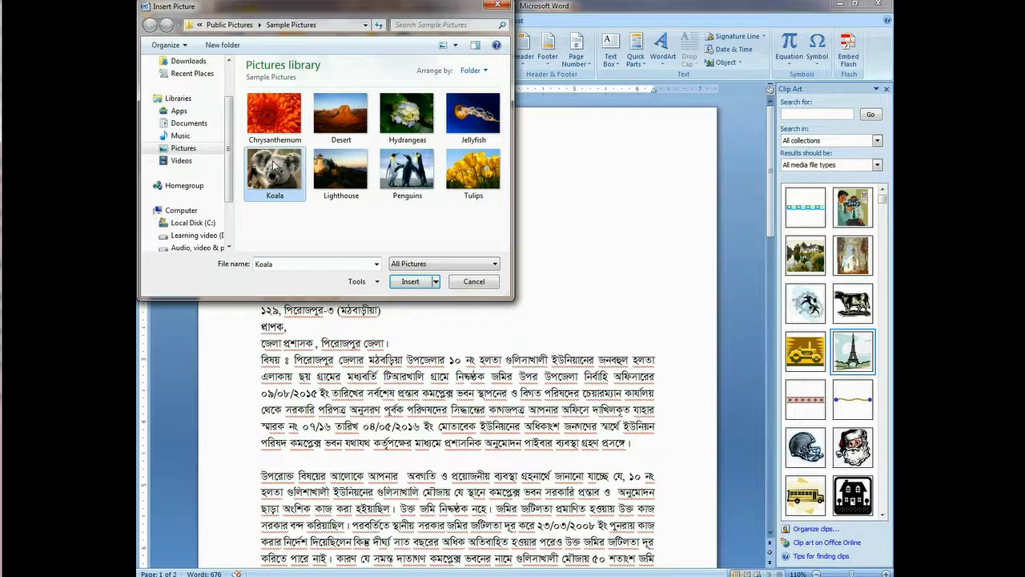
left_click(410, 282)
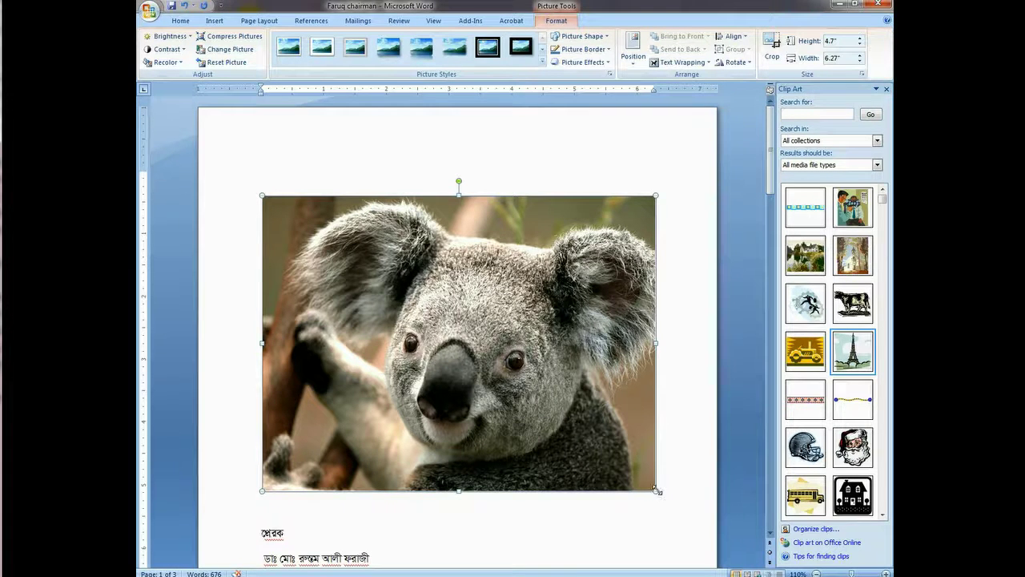
Resize the koala picture to 4.11 by 5.22 inches, undoing a trial rotation.
left_click_drag(657, 491, 569, 427)
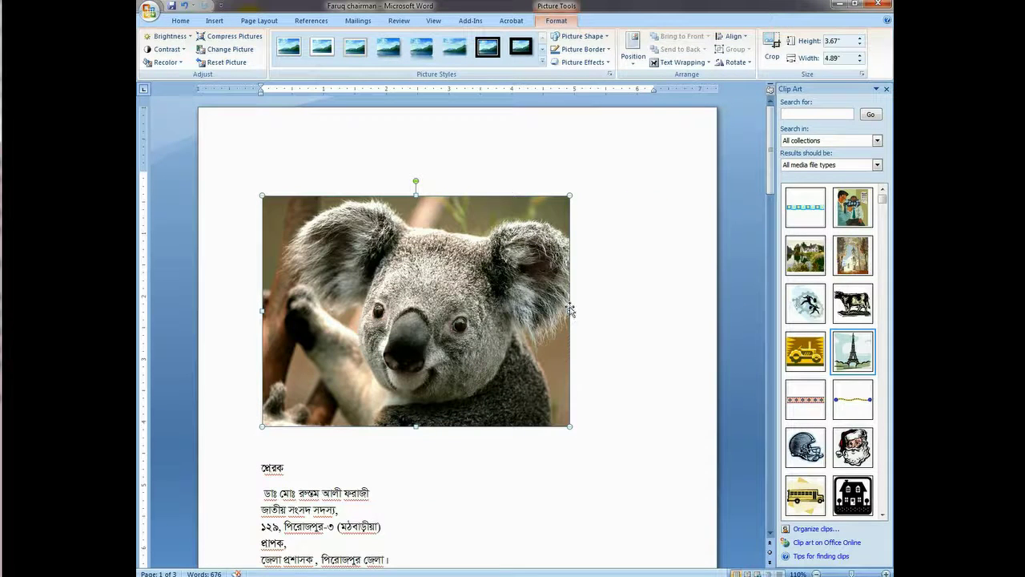
left_click_drag(569, 309, 590, 309)
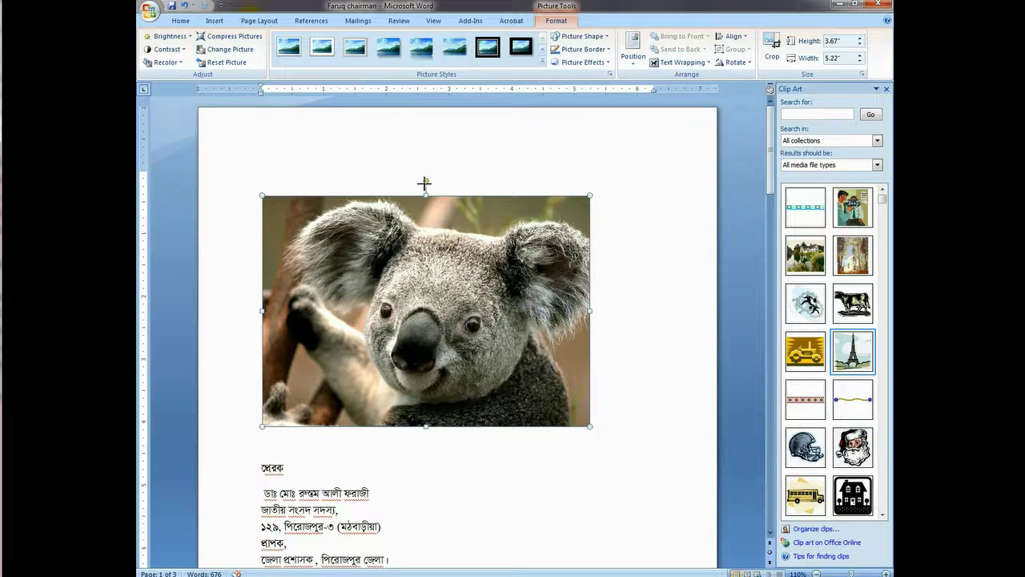
mouse_move(424, 183)
left_mouse_down()
mouse_move(424, 166)
mouse_move(456, 291)
left_mouse_up()
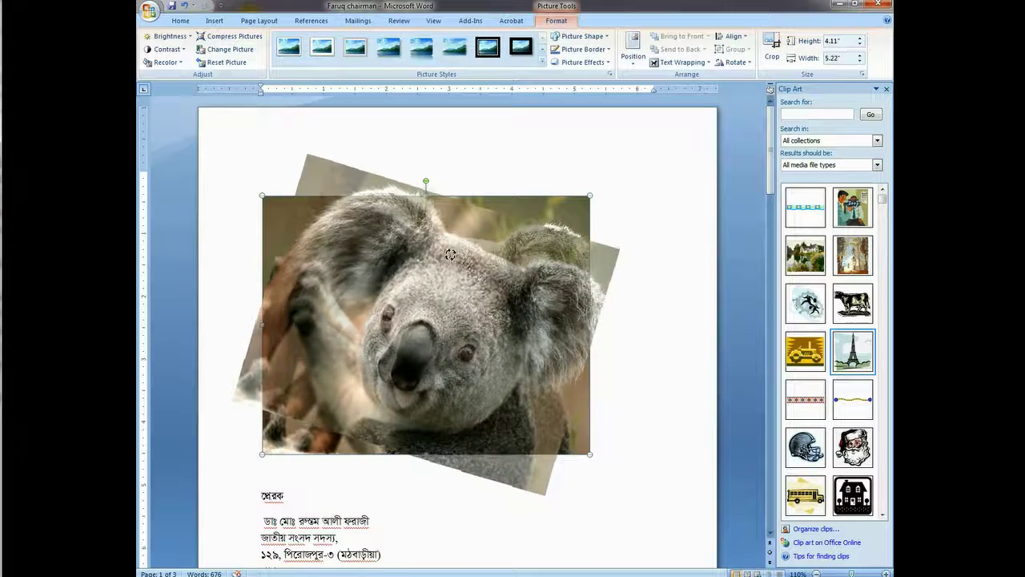
left_click_drag(456, 291, 461, 248)
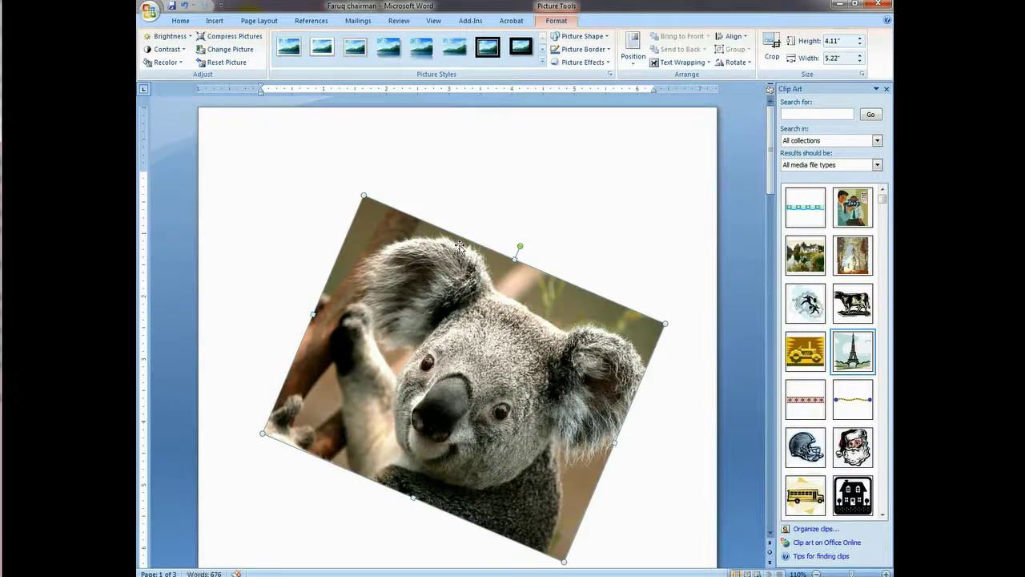
key("ctrl+z")
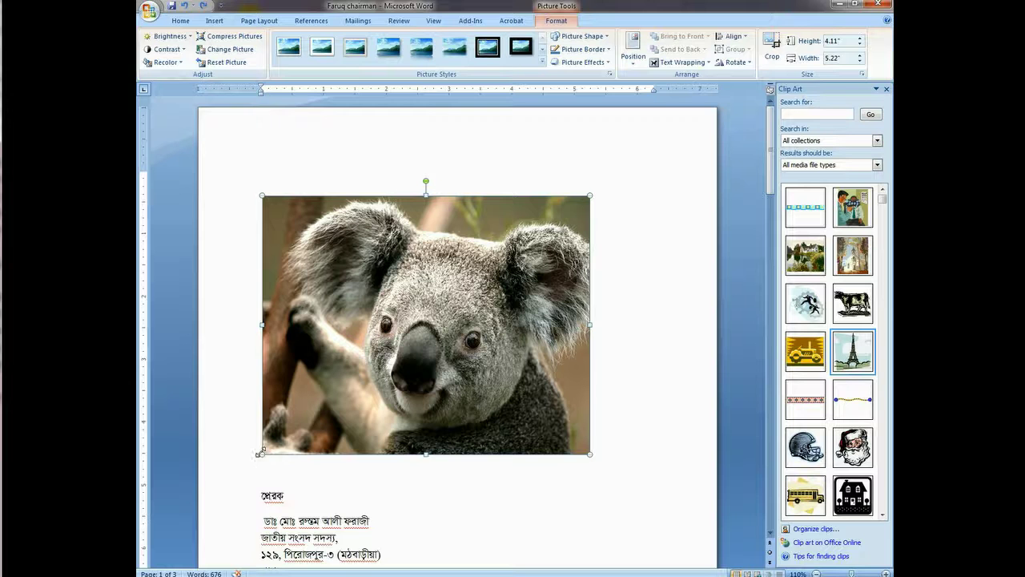
Shrink the koala to 3.91 by 4.96 inches, with brightness +10% and contrast -10%.
left_click_drag(262, 454, 278, 440)
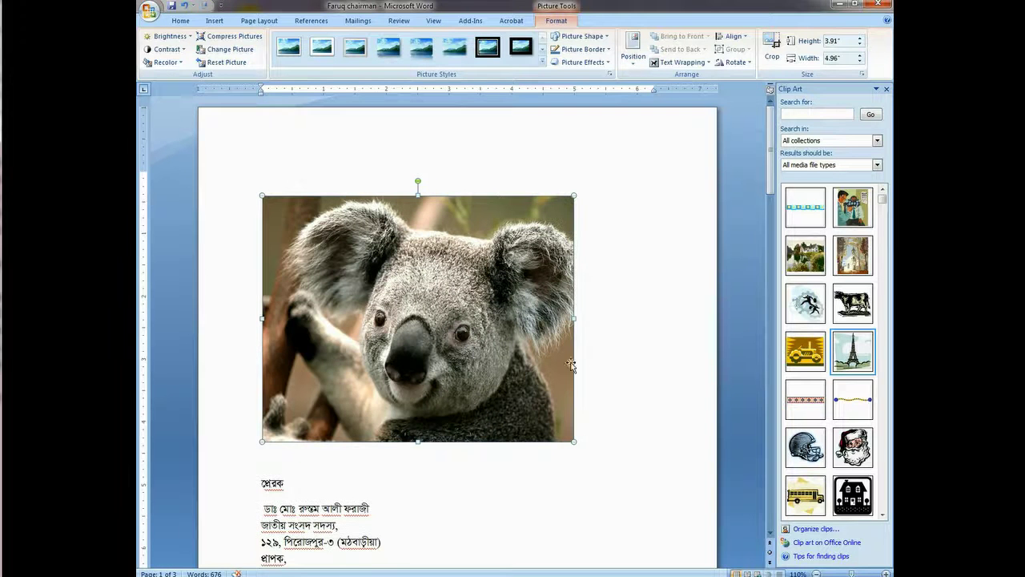
left_click(176, 38)
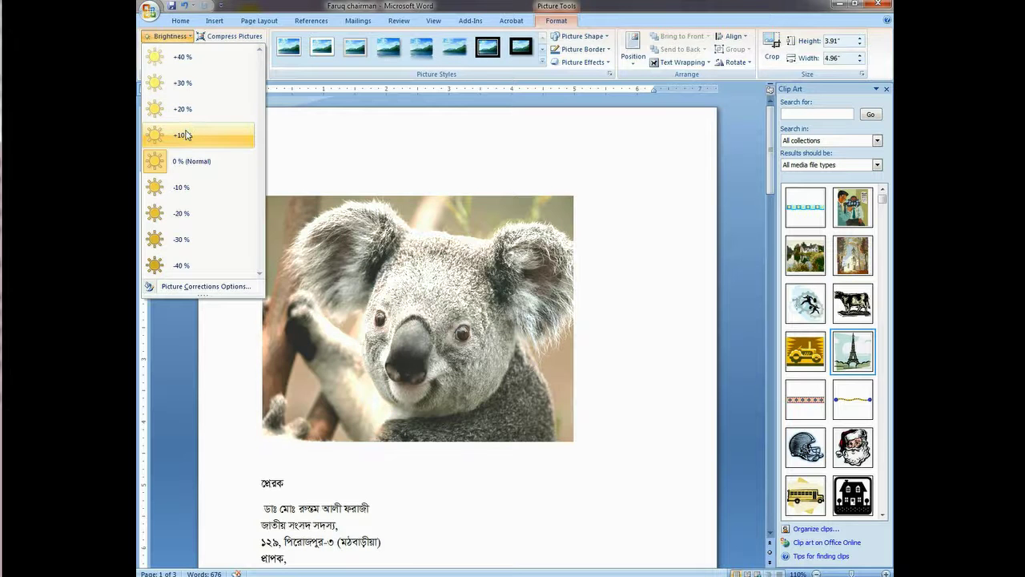
left_click(187, 140)
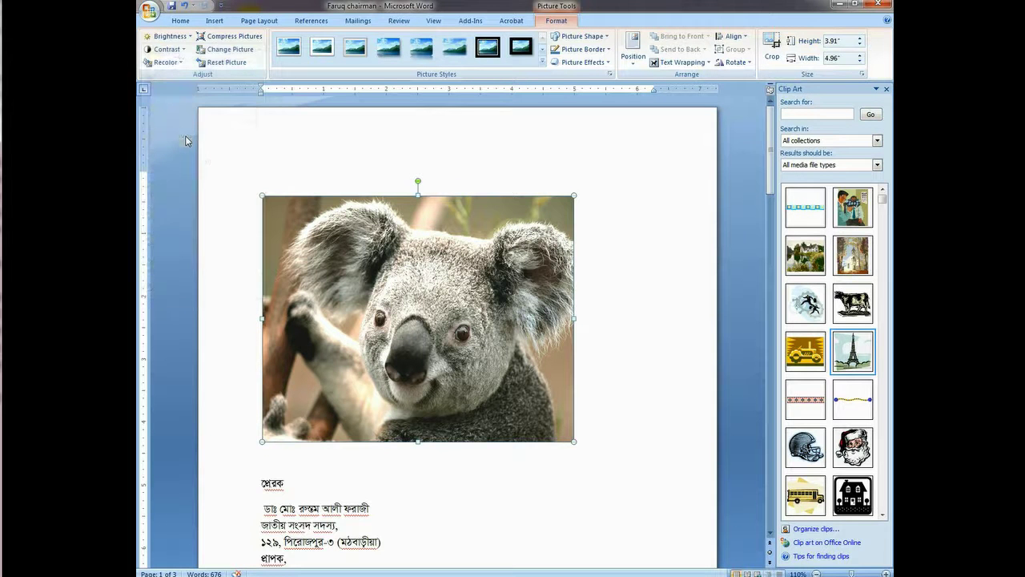
left_click(181, 49)
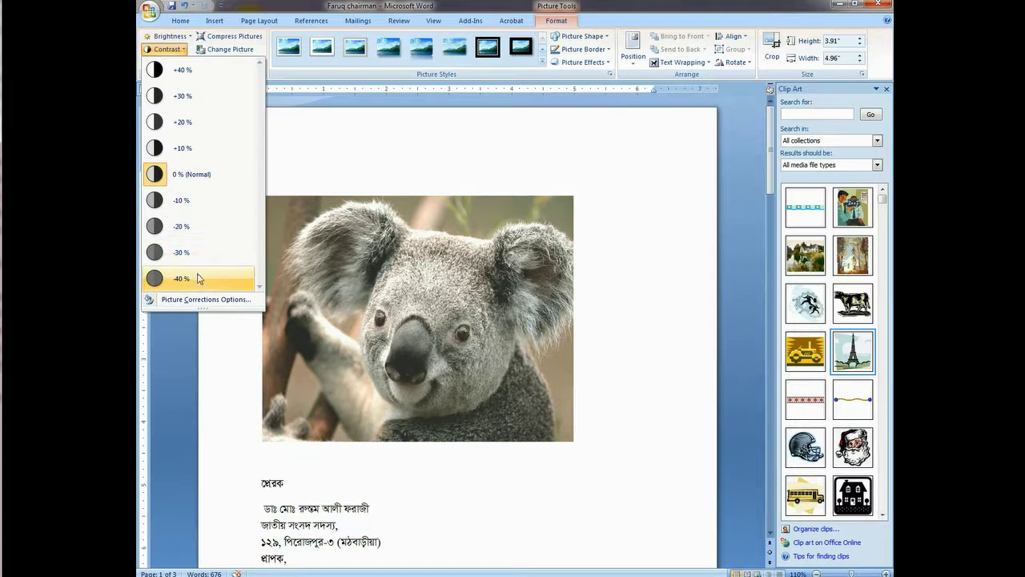
left_click(192, 200)
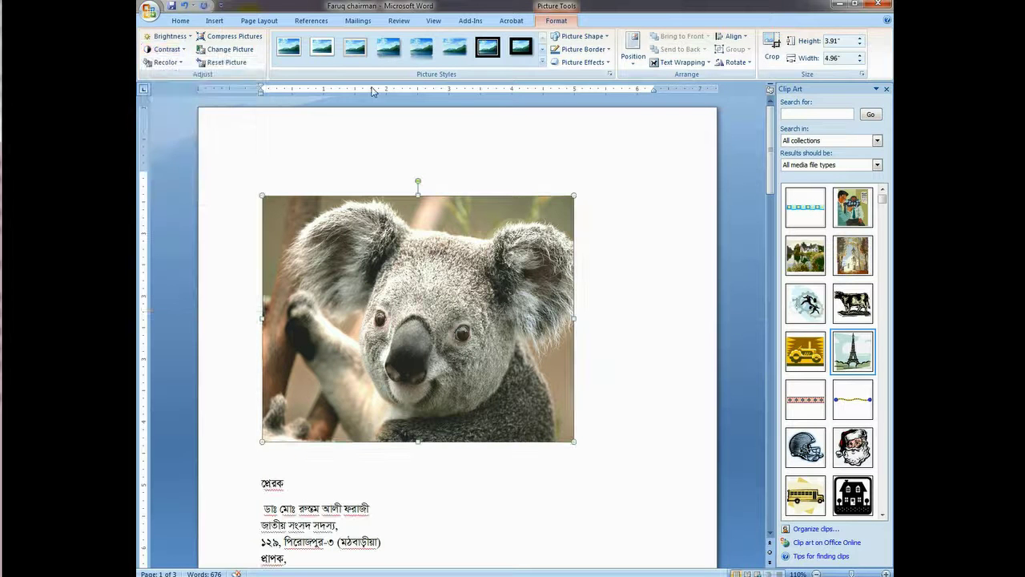
Recolor the koala picture using a light pink chosen from the Standard colour hexagon.
left_click(179, 65)
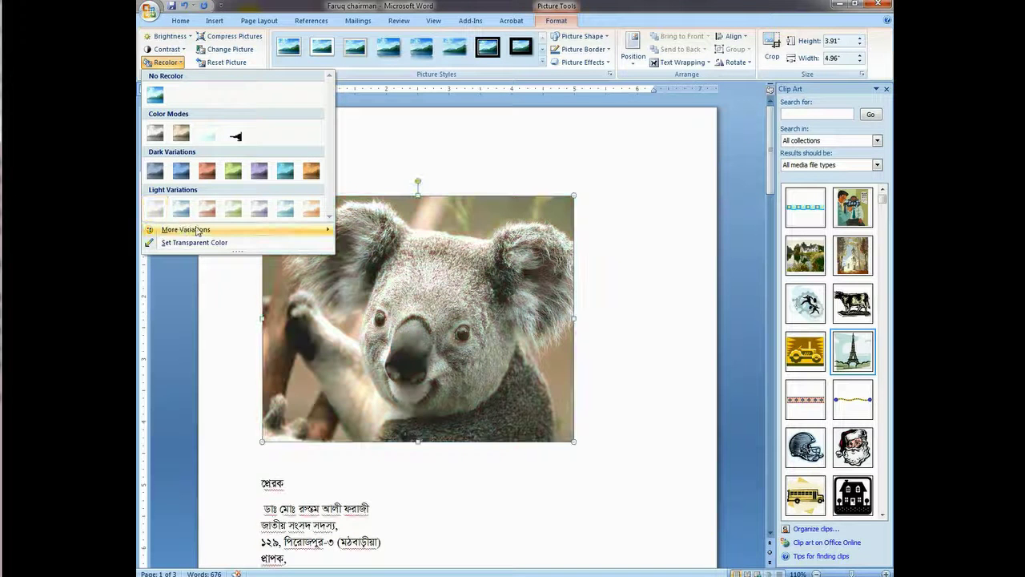
mouse_move(198, 233)
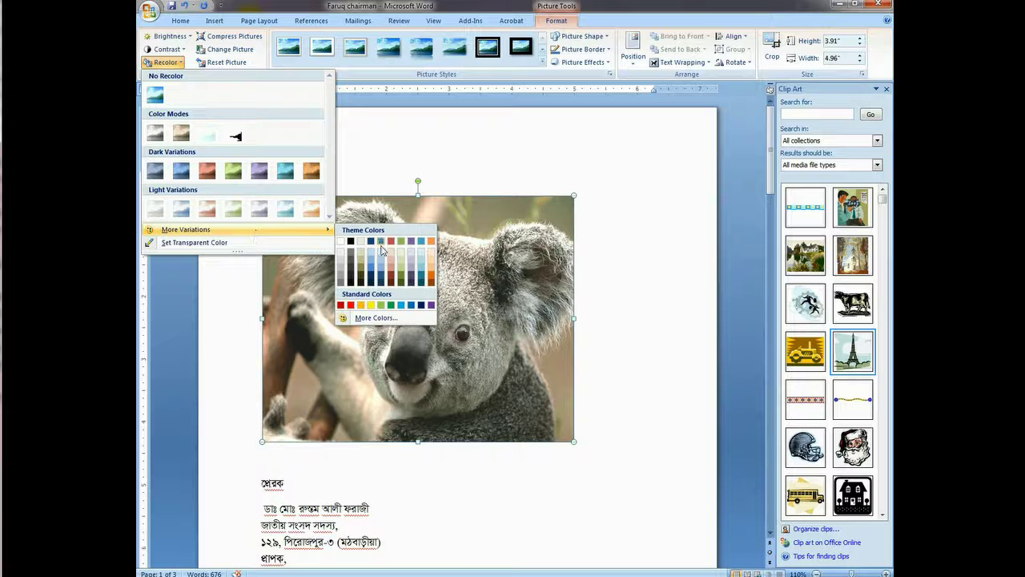
left_click(386, 320)
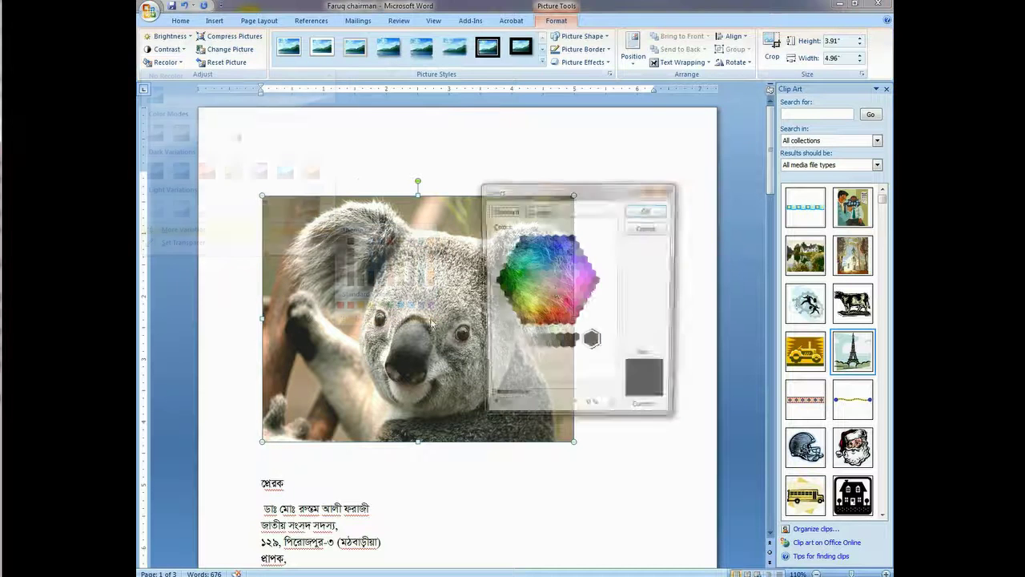
left_click(564, 280)
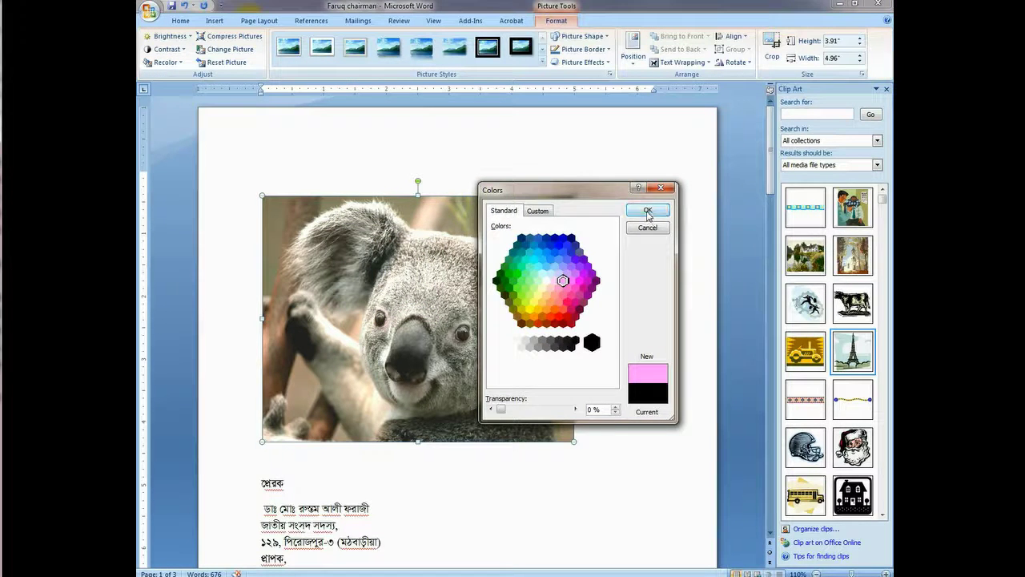
left_click(649, 210)
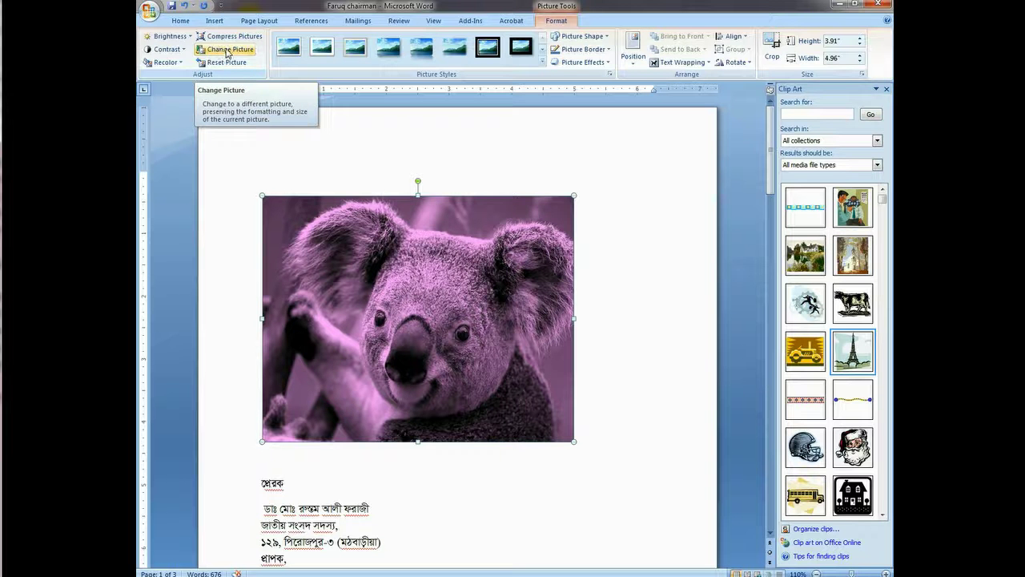
Swap the koala for the Penguins sample picture and shrink it to 3.27 by 4.37 inches.
left_click(229, 51)
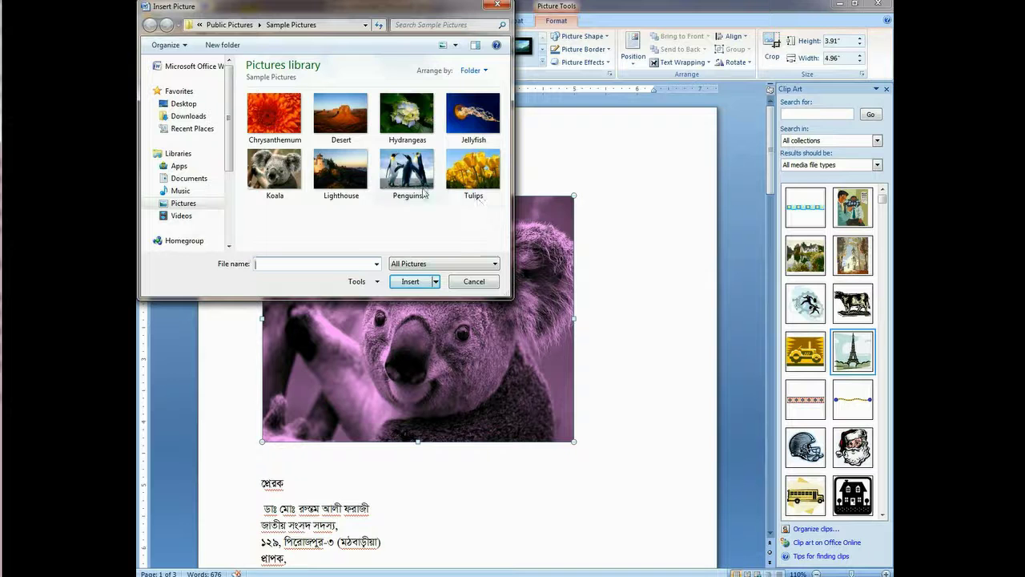
left_click(405, 180)
left_click(411, 282)
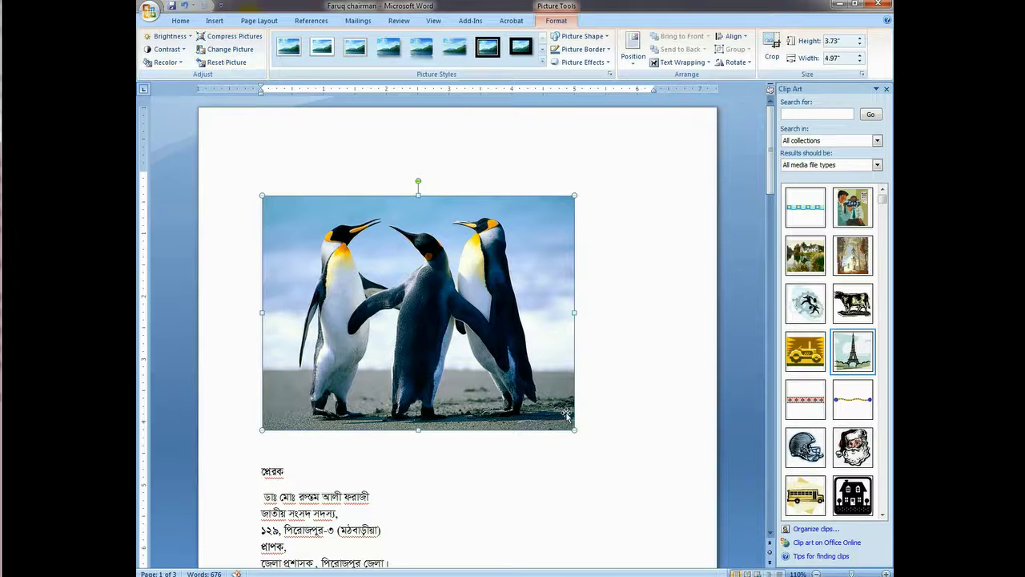
mouse_move(574, 430)
left_mouse_down()
mouse_move(532, 377)
mouse_move(537, 401)
left_mouse_up()
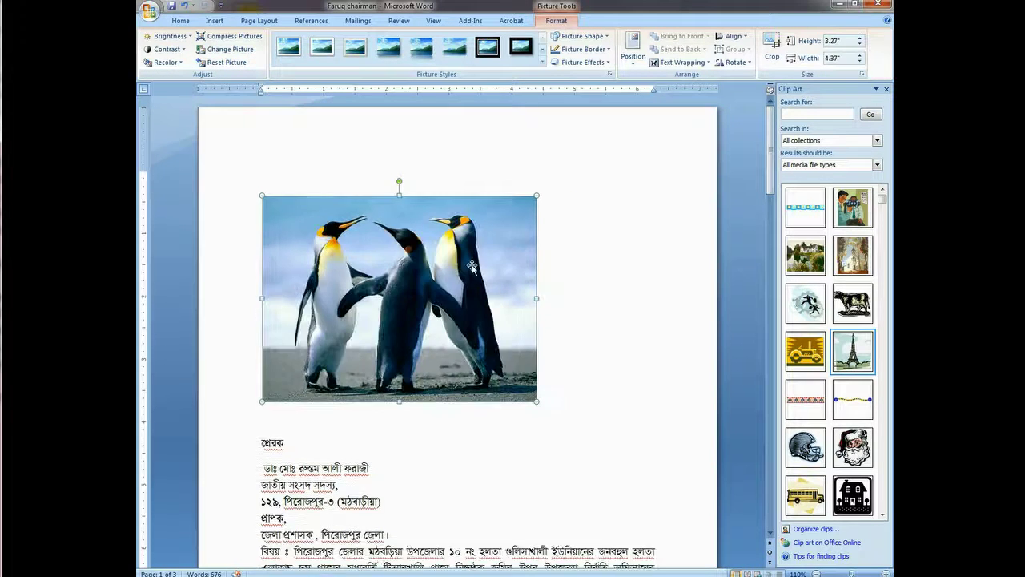
Reset the penguins picture, then scale it to 4.37 by 5.83 inches.
left_click(224, 62)
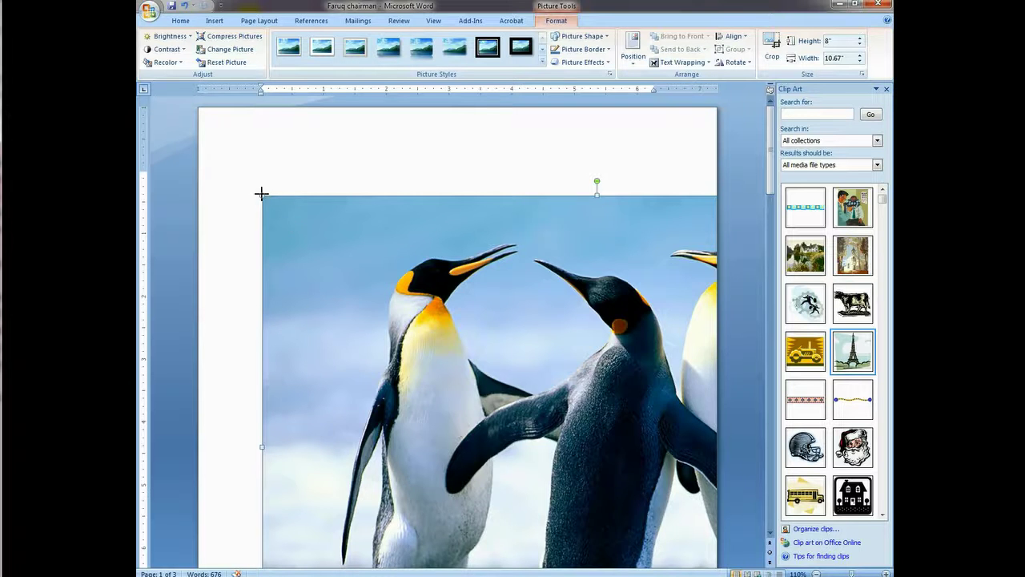
left_click_drag(261, 193, 446, 381)
left_click_drag(465, 398, 468, 399)
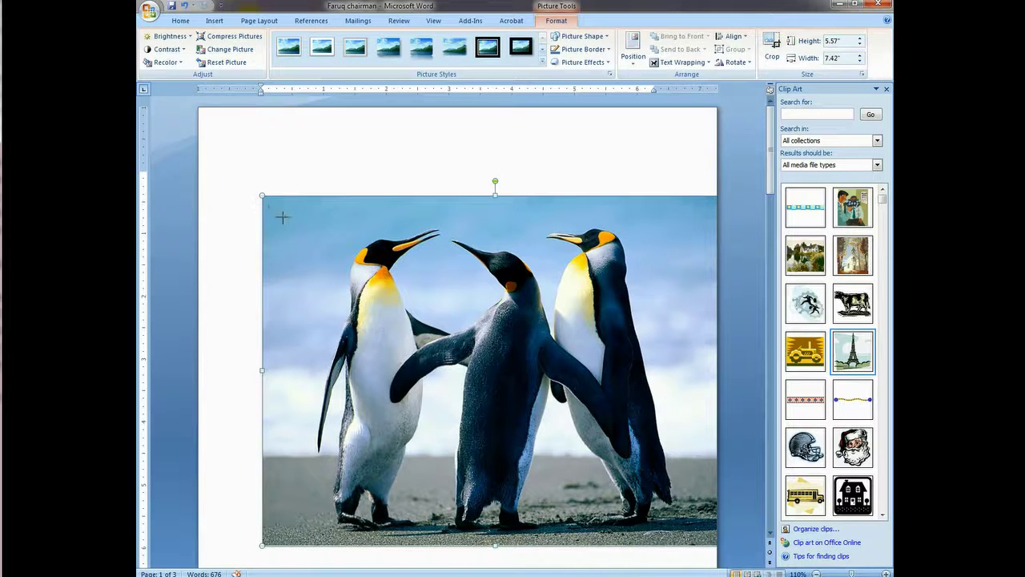
left_click_drag(259, 193, 352, 272)
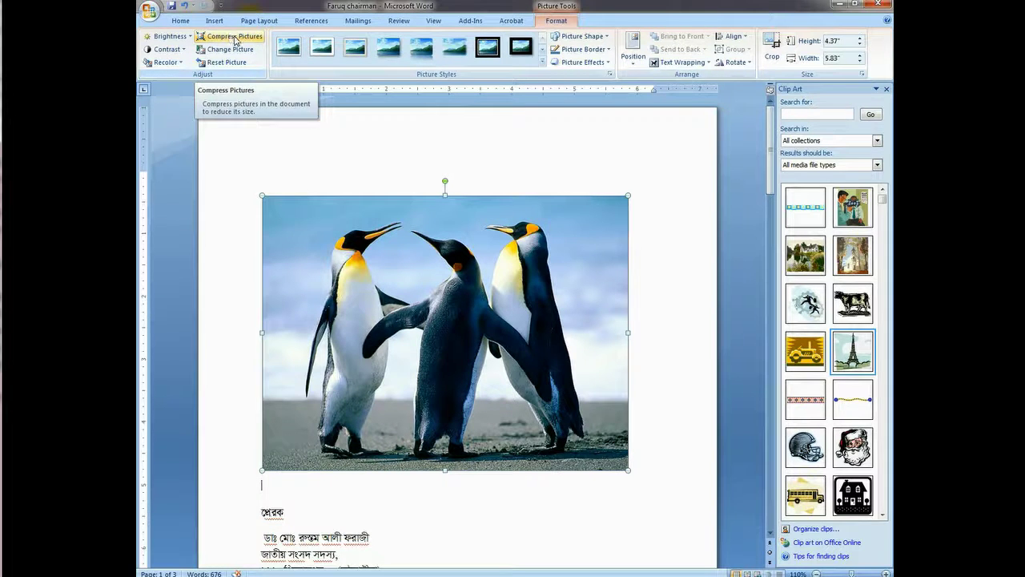
Compress only the selected penguins picture and resize it to 3.88 by 5.17 inches.
left_click(232, 40)
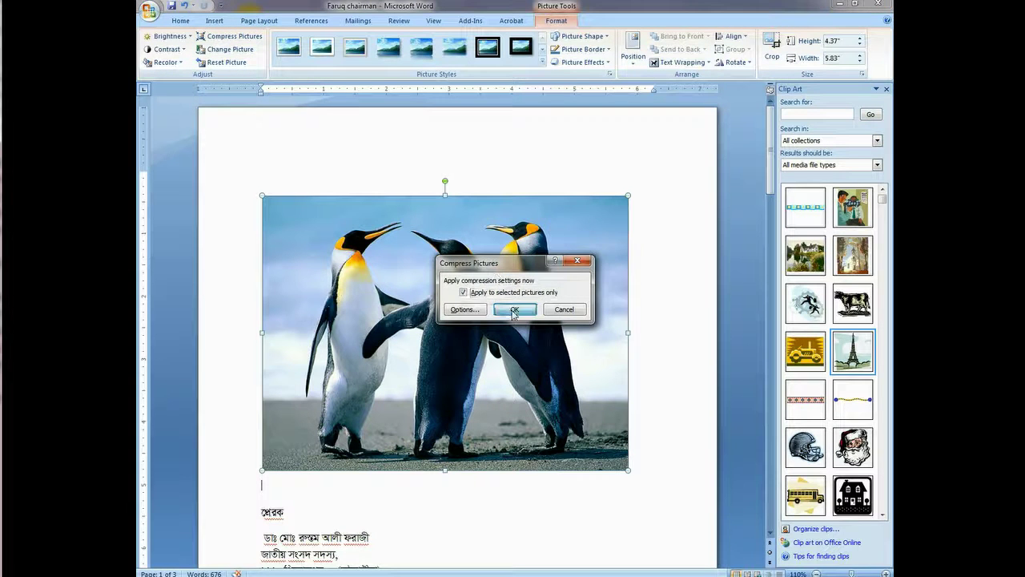
left_click(515, 311)
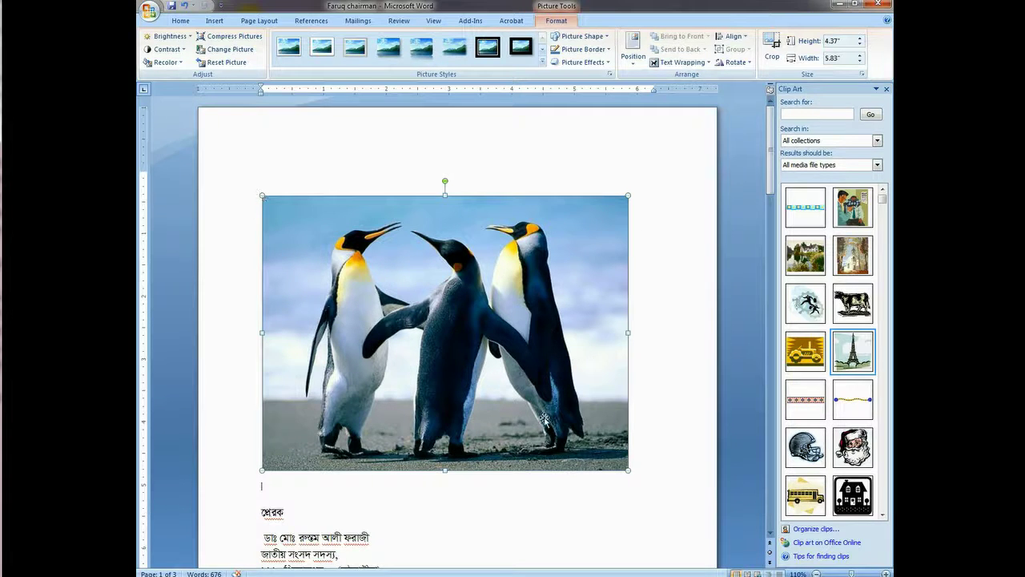
left_click_drag(629, 472, 588, 439)
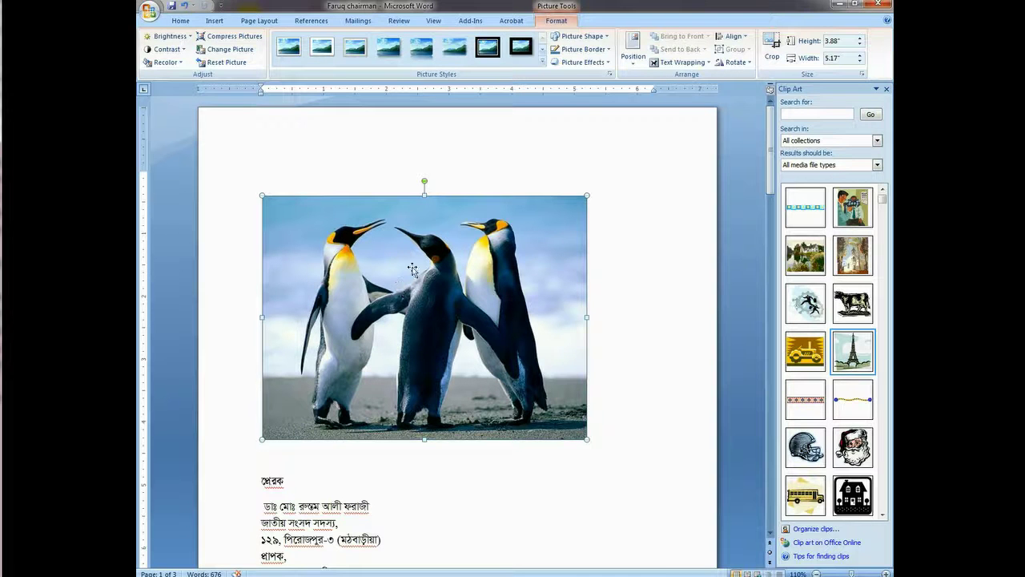
Try Reflected Bevel and rounded white styles, then apply Snip Diagonal Corner, White.
left_click(543, 50)
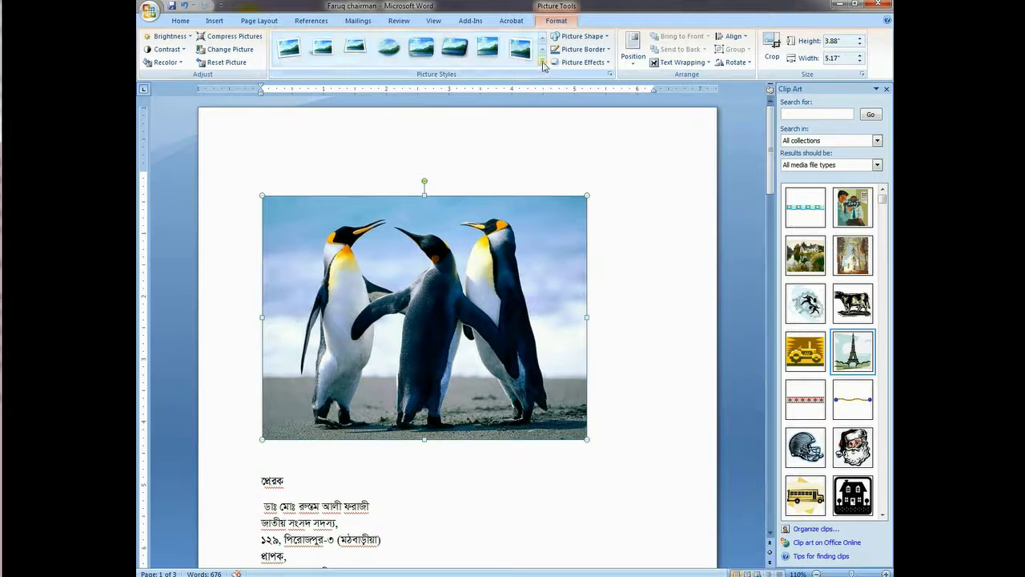
left_click(543, 64)
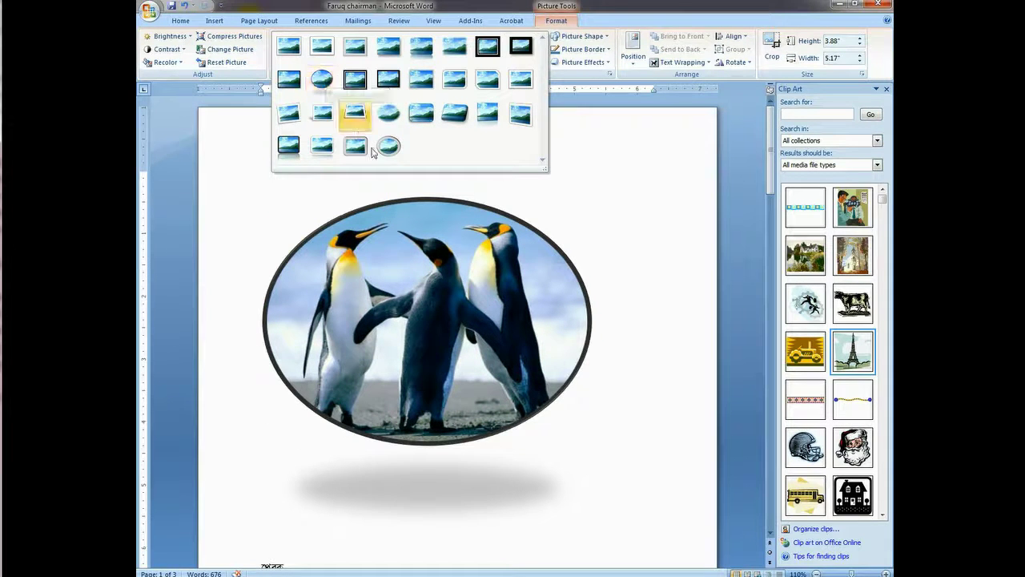
left_click(322, 149)
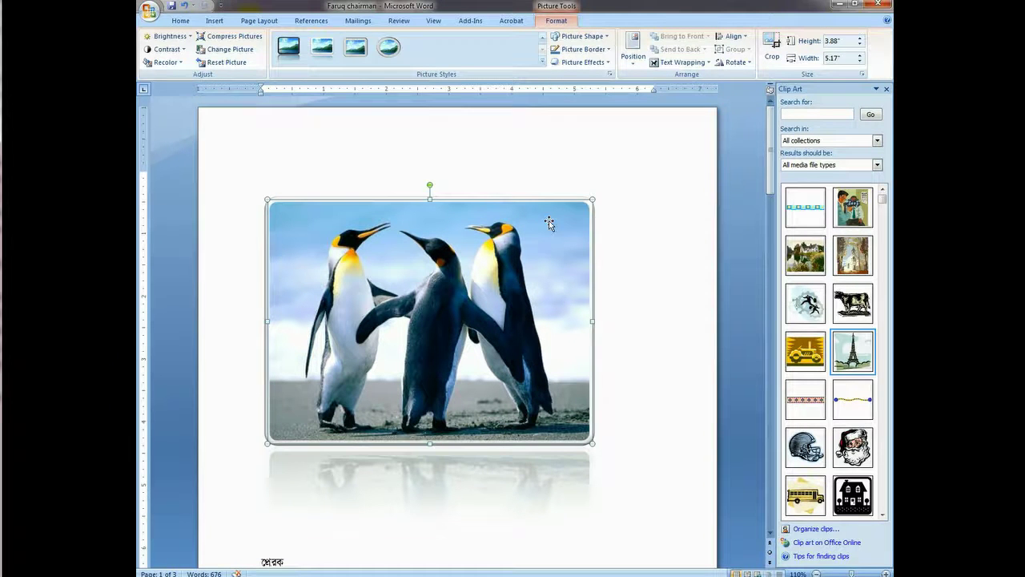
left_click(543, 40)
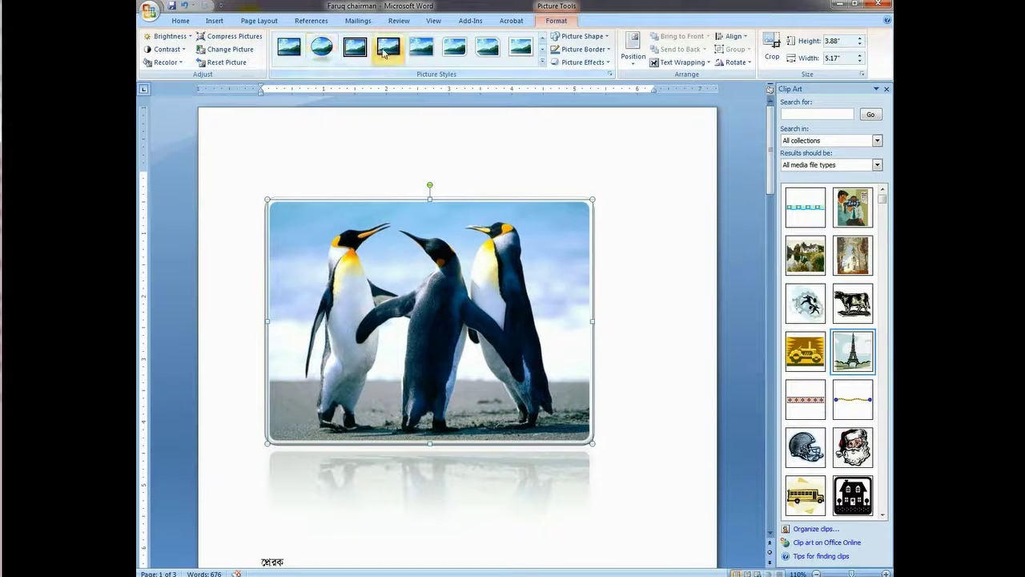
left_click(451, 45)
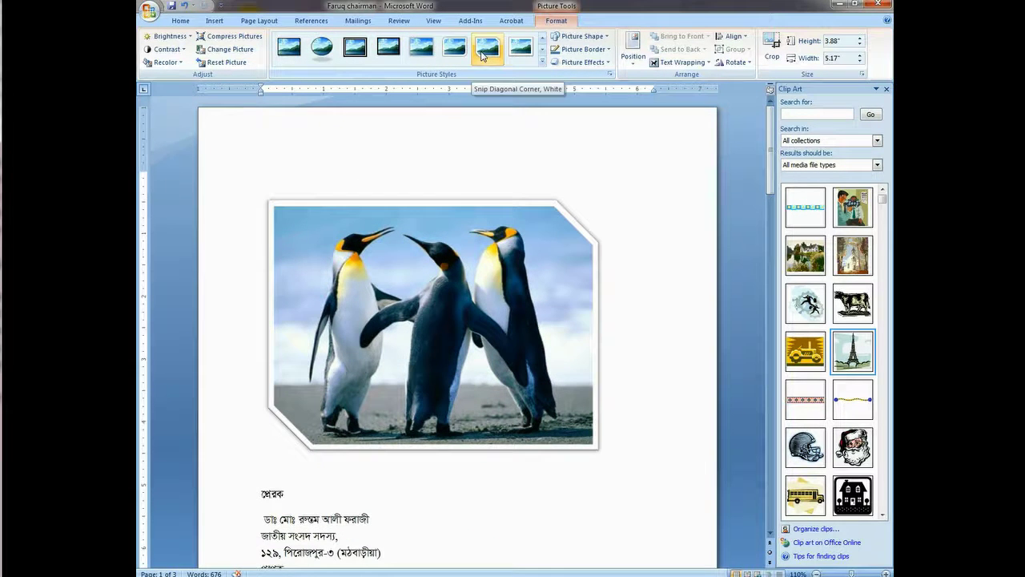
left_click(481, 50)
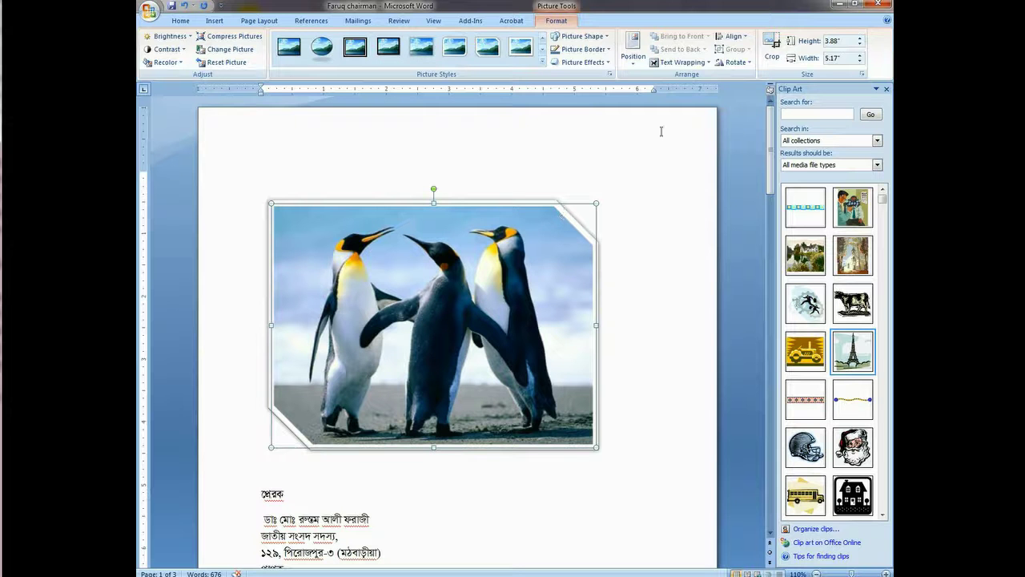
left_click(607, 36)
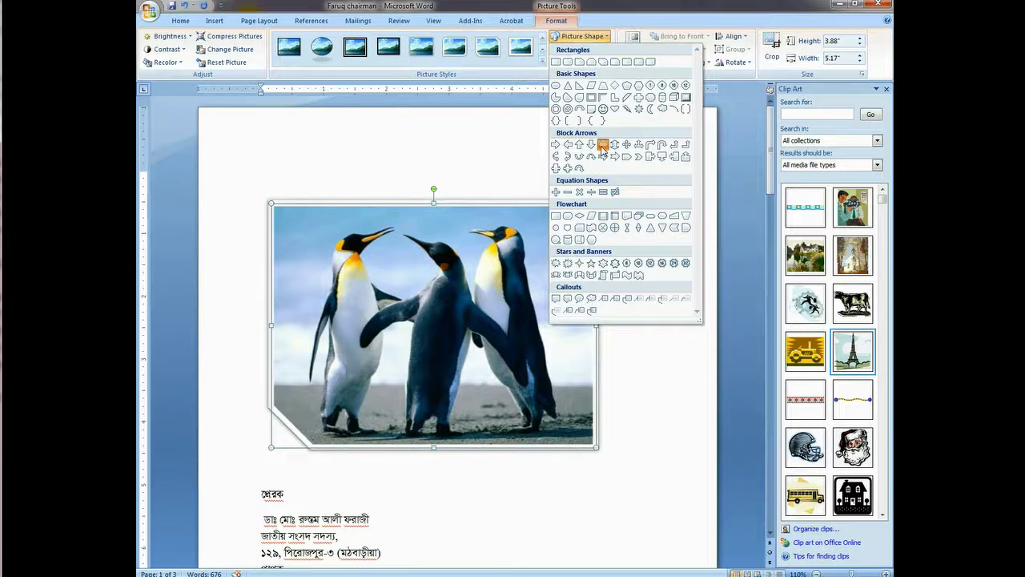
Change the penguin photo's shape from a double arrow to the Wave banner, keeping its border.
left_click(603, 146)
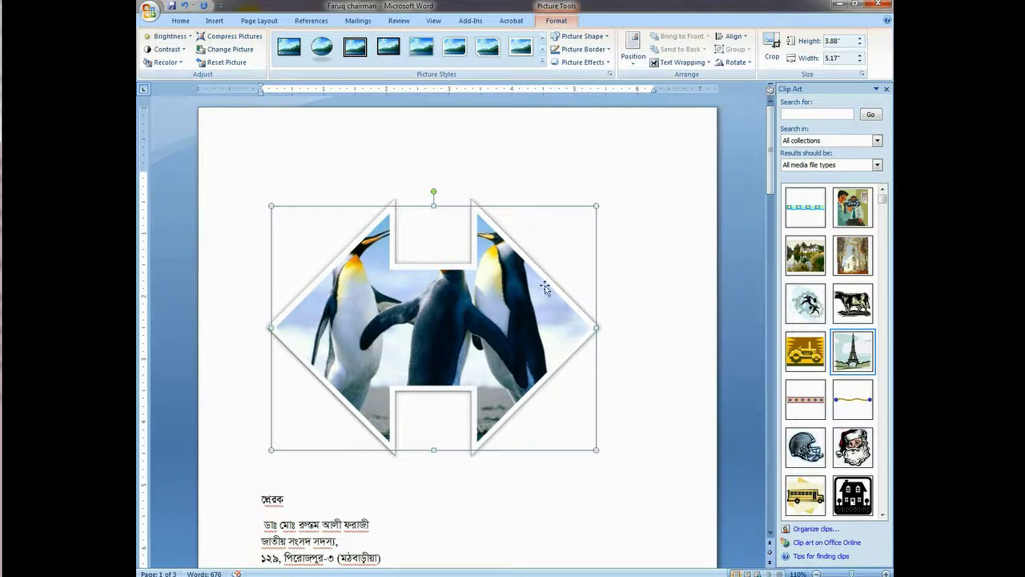
left_click(581, 36)
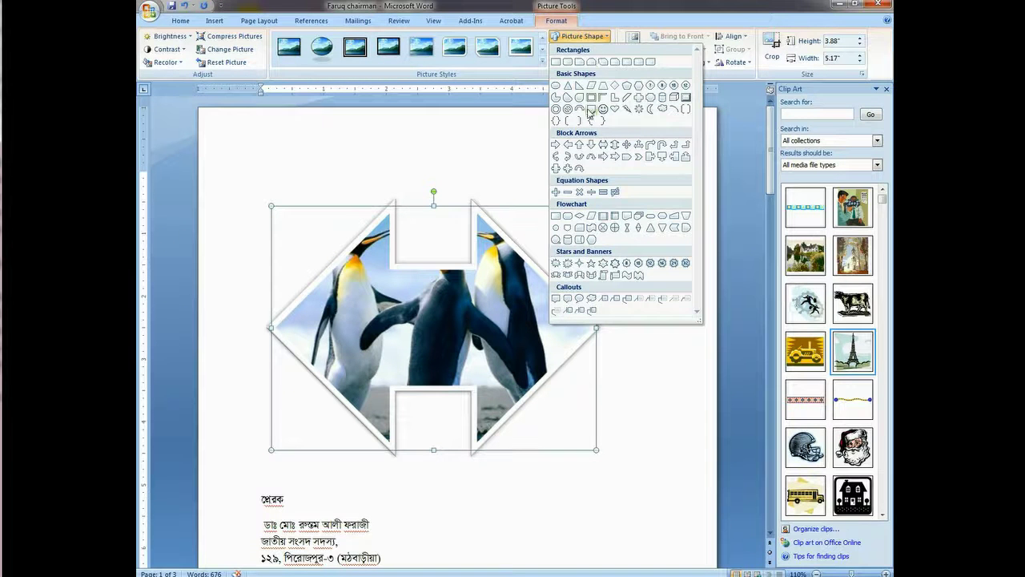
left_click(628, 276)
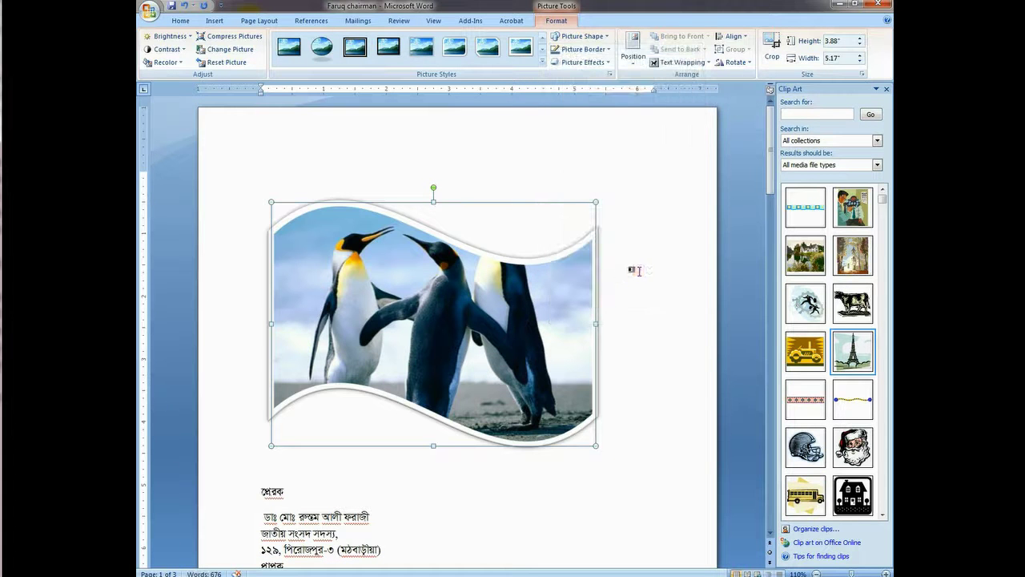
left_click(649, 219)
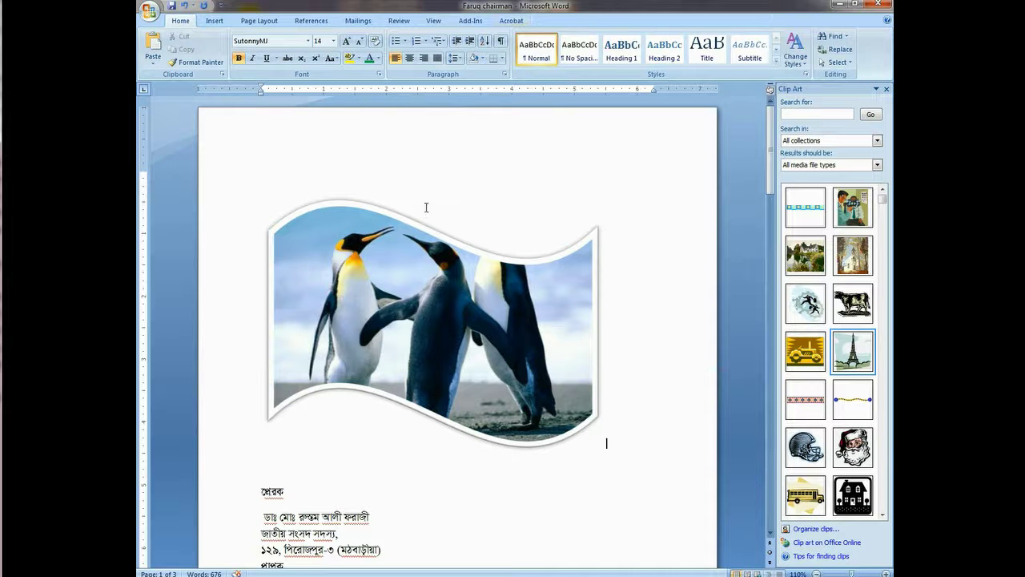
double_click(381, 272)
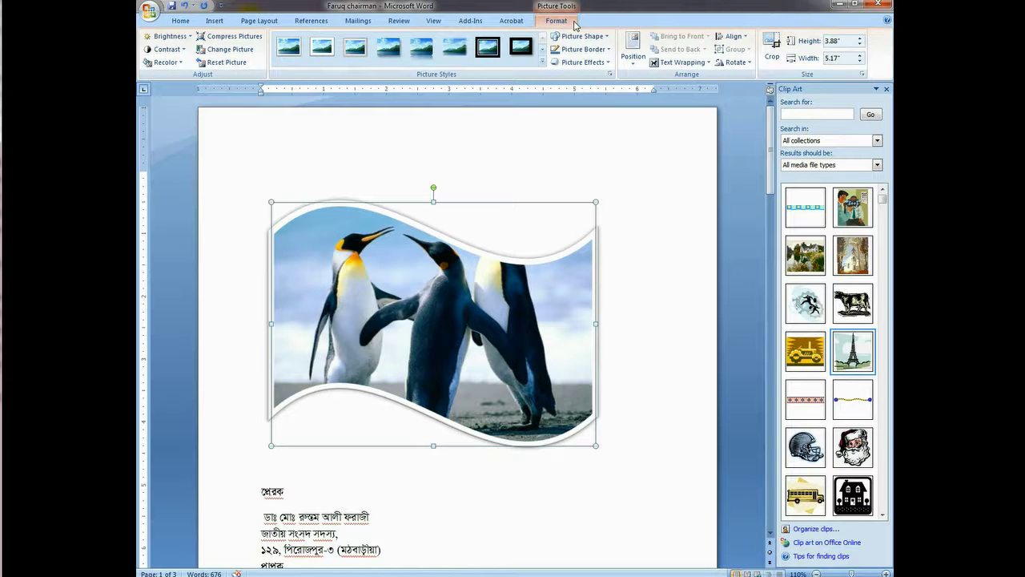
left_click(606, 37)
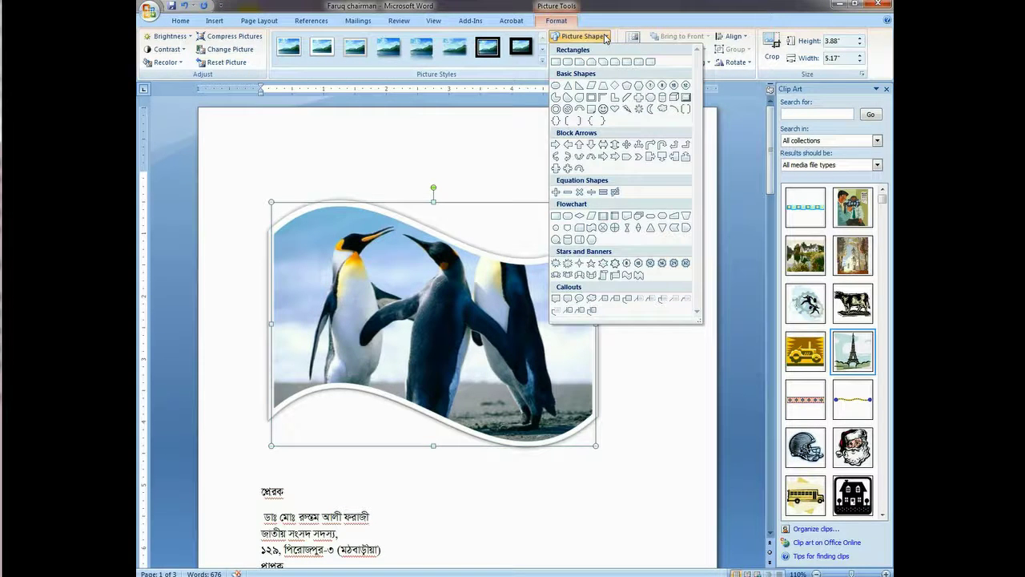
left_click(606, 37)
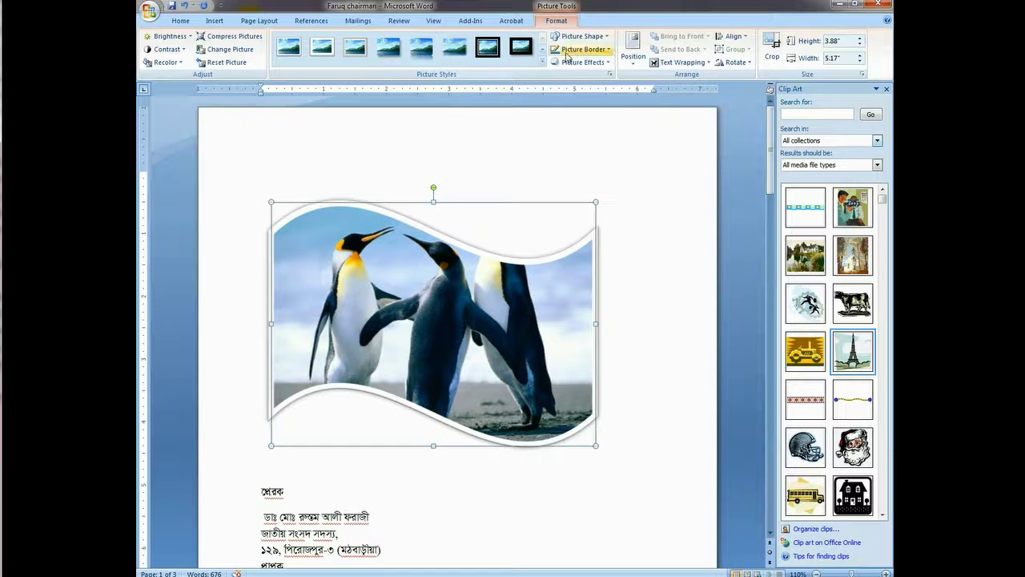
left_click(606, 51)
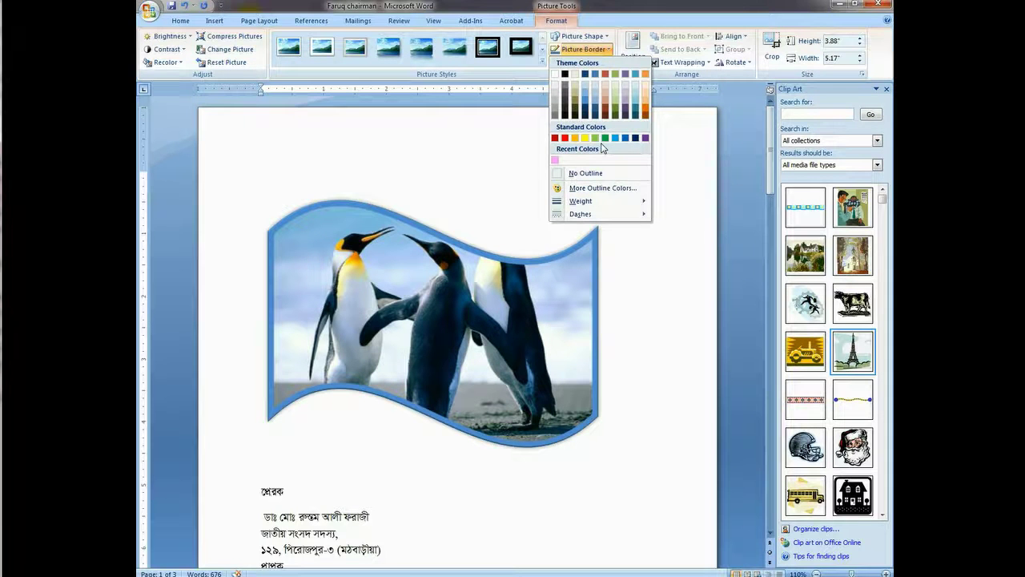
left_click(605, 51)
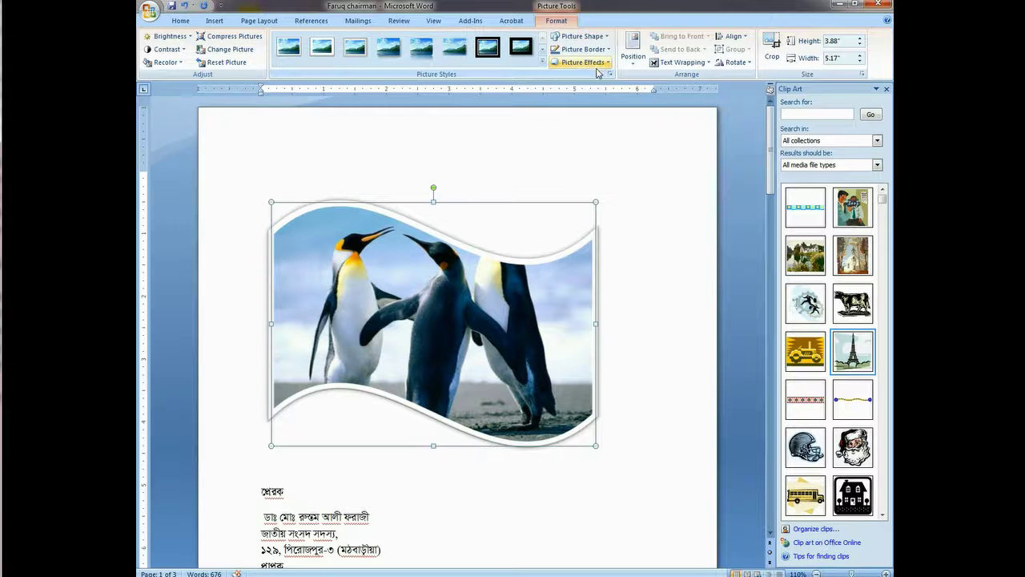
Apply the first Outer shadow preset to the wave-shaped penguin photo.
left_click(605, 64)
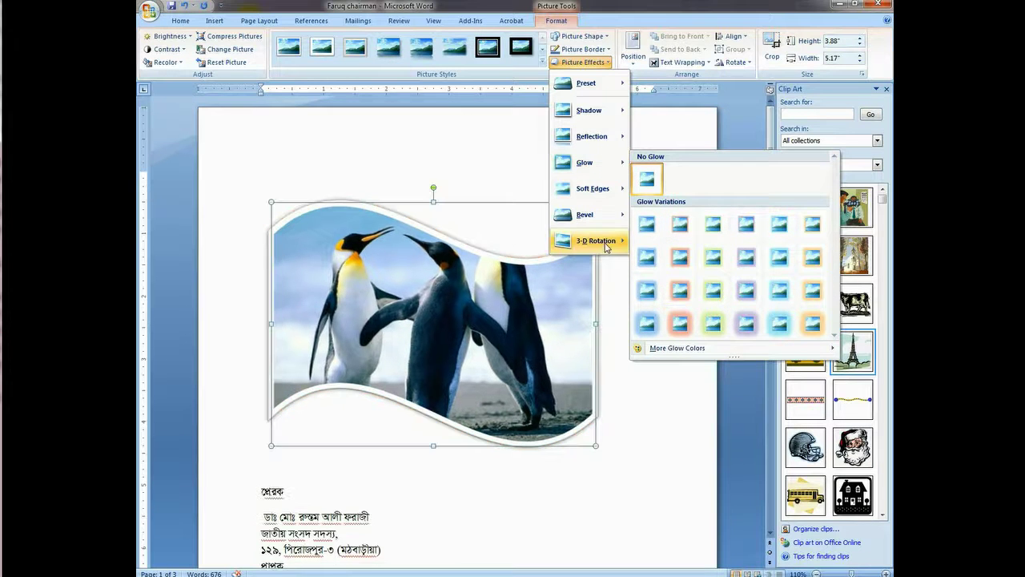
mouse_move(607, 248)
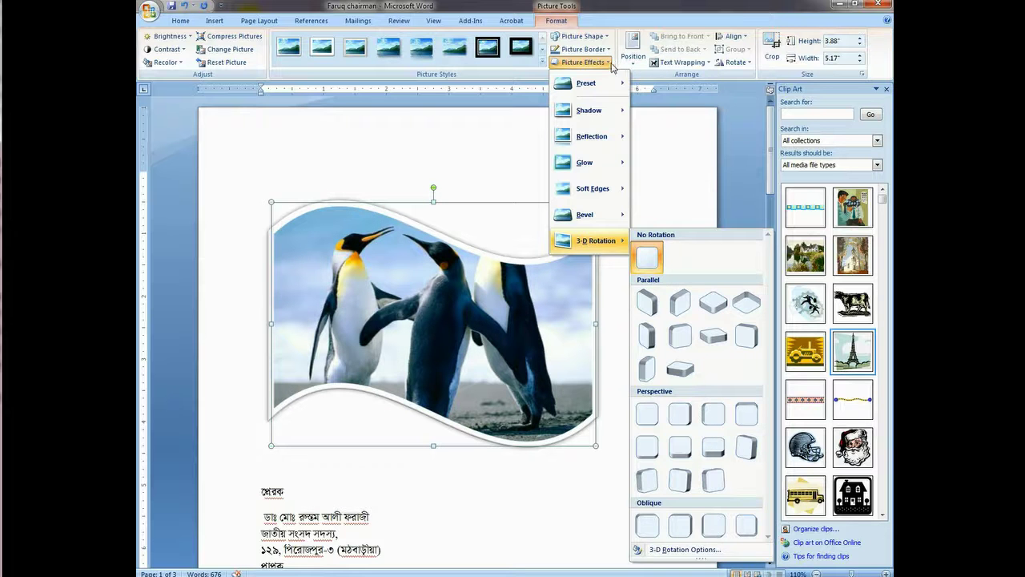
mouse_move(589, 118)
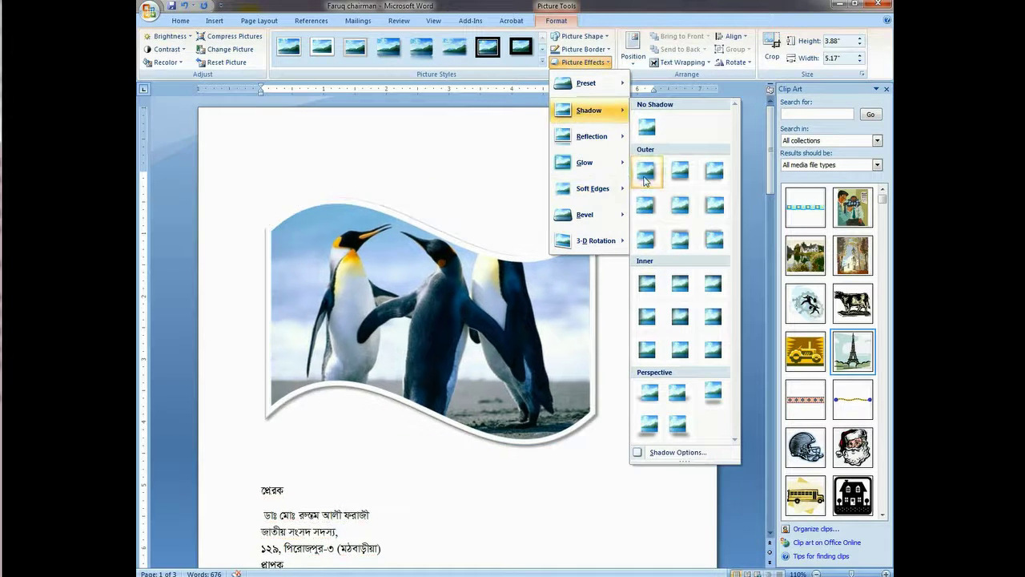
left_click(645, 176)
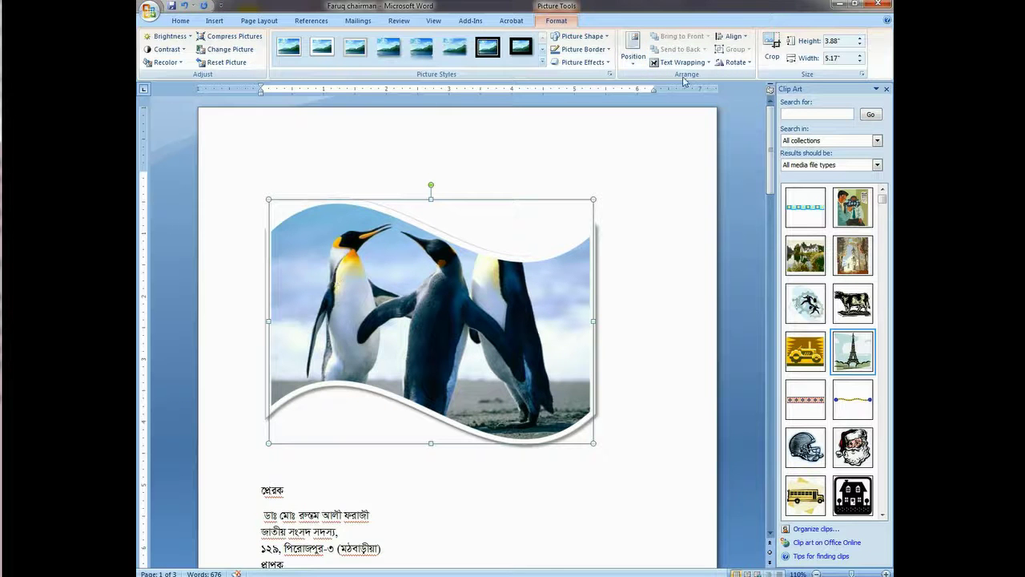
Set the penguin photo to Top Center with square wrapping and drag it below the address lines.
left_click(634, 68)
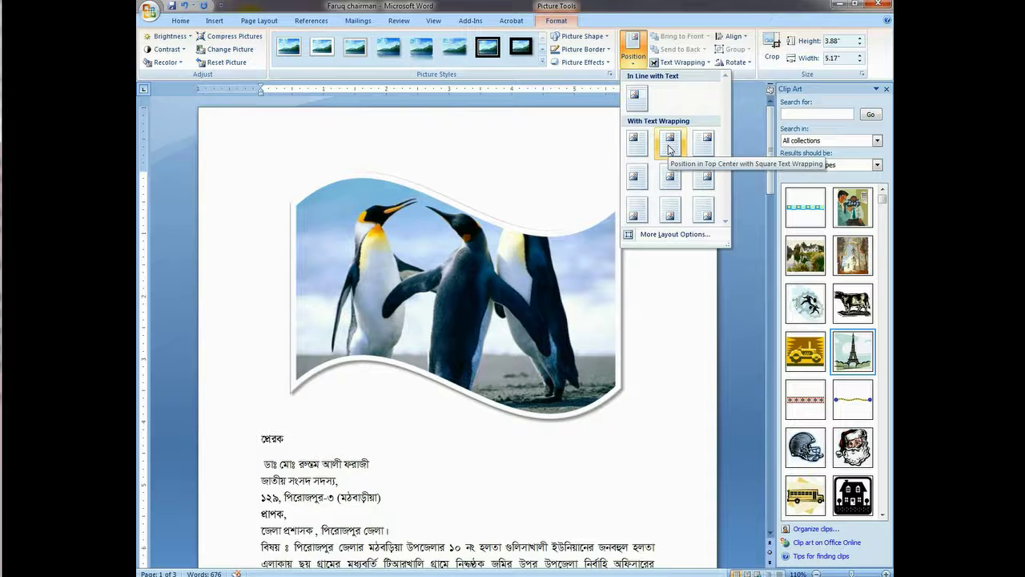
left_click(670, 144)
left_click_drag(435, 255, 441, 382)
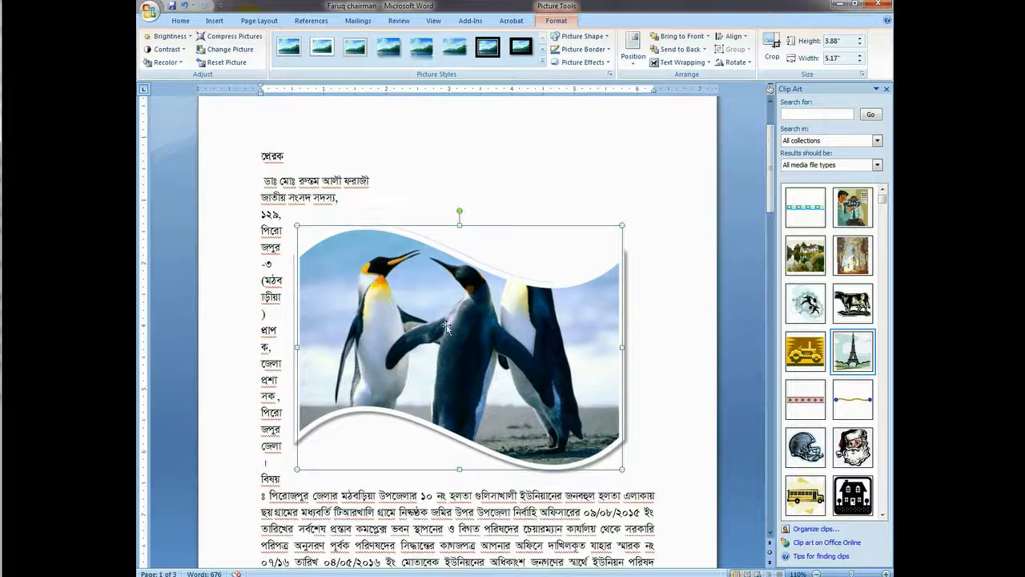
left_click_drag(453, 307, 470, 316)
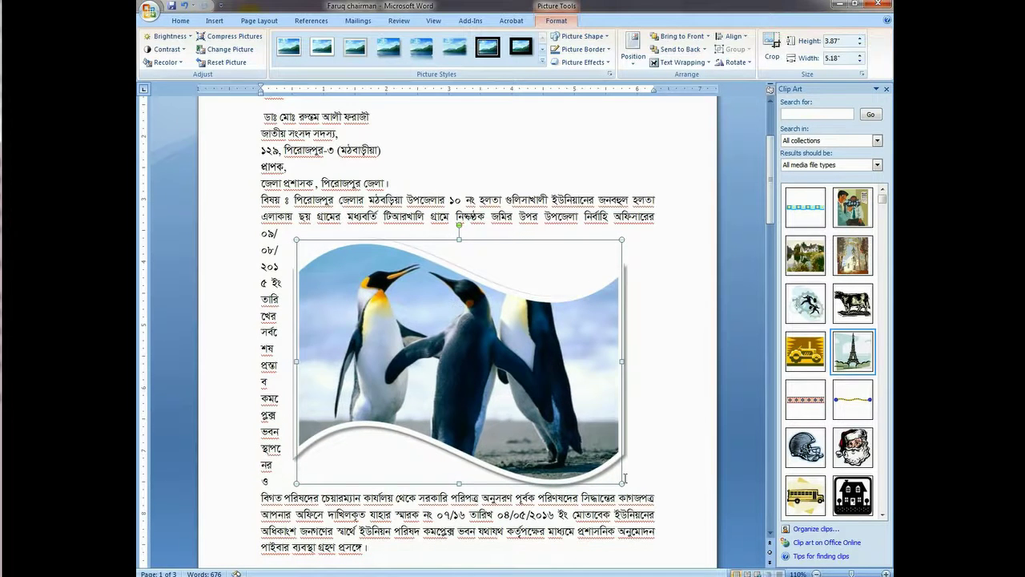
Shrink the penguin photo to about 3.85 inches wide and move it into the paragraph's middle.
left_click_drag(622, 483, 539, 420)
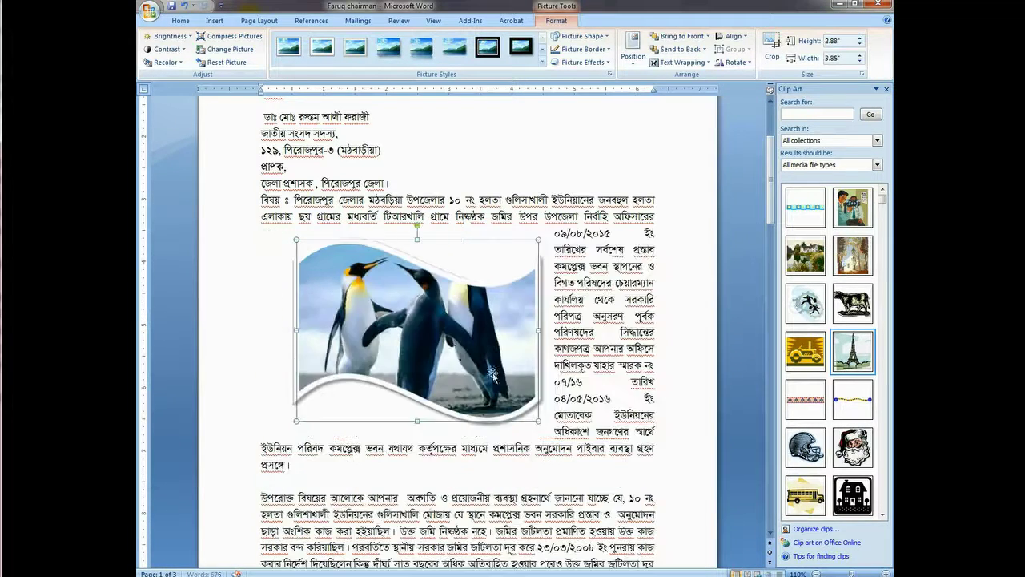
left_click_drag(454, 327, 495, 318)
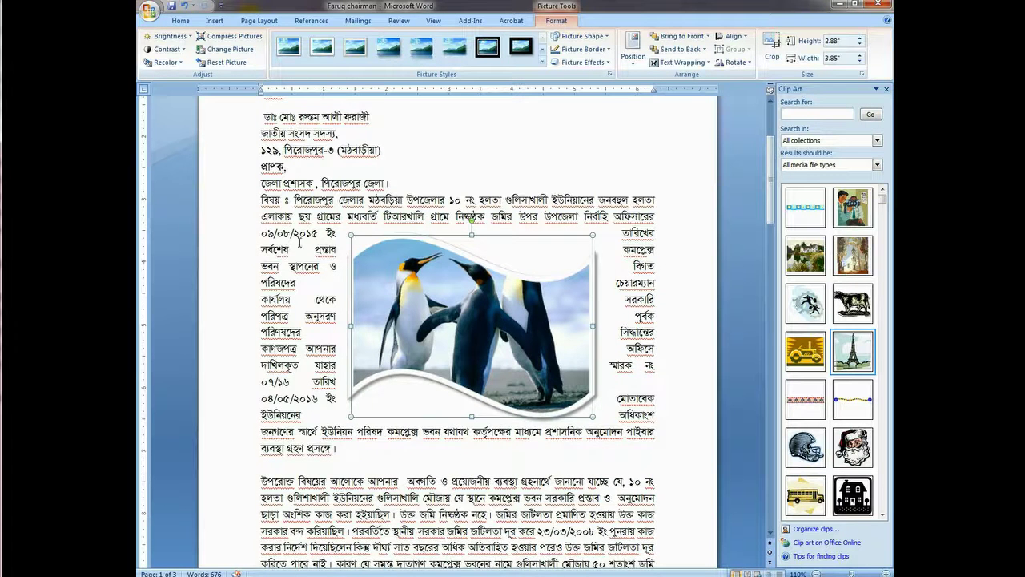
scroll(299, 242, "up", 1)
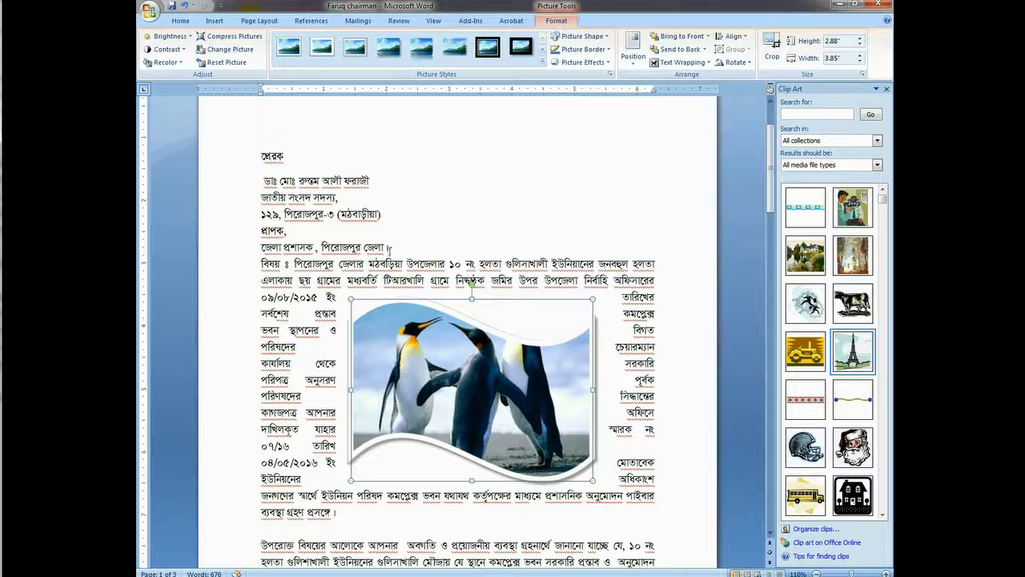
scroll(403, 272, "down", 1)
Select the penguin photo and place it at Middle Center with square wrapping.
left_click(527, 150)
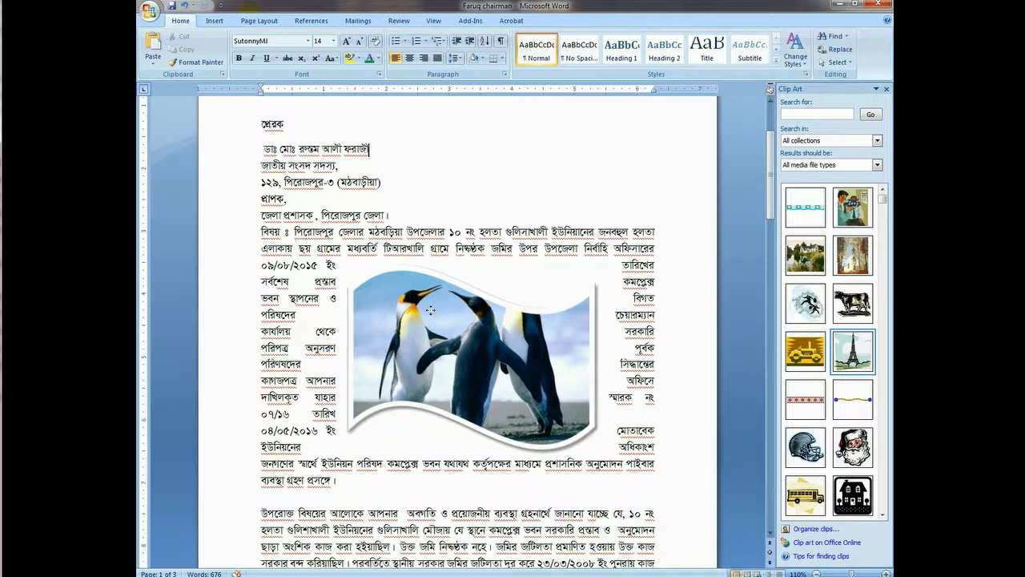
left_click(433, 314)
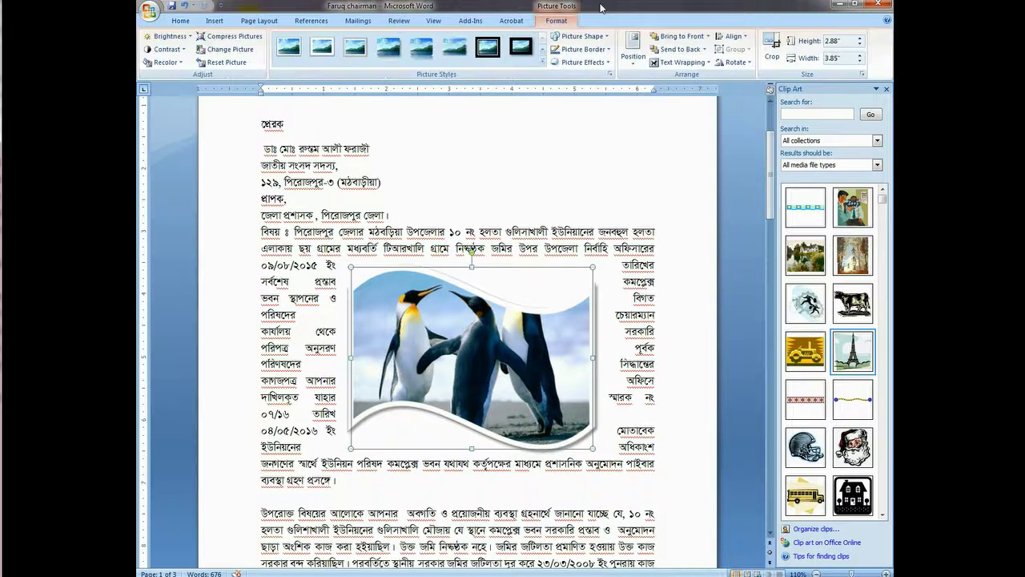
left_click(637, 61)
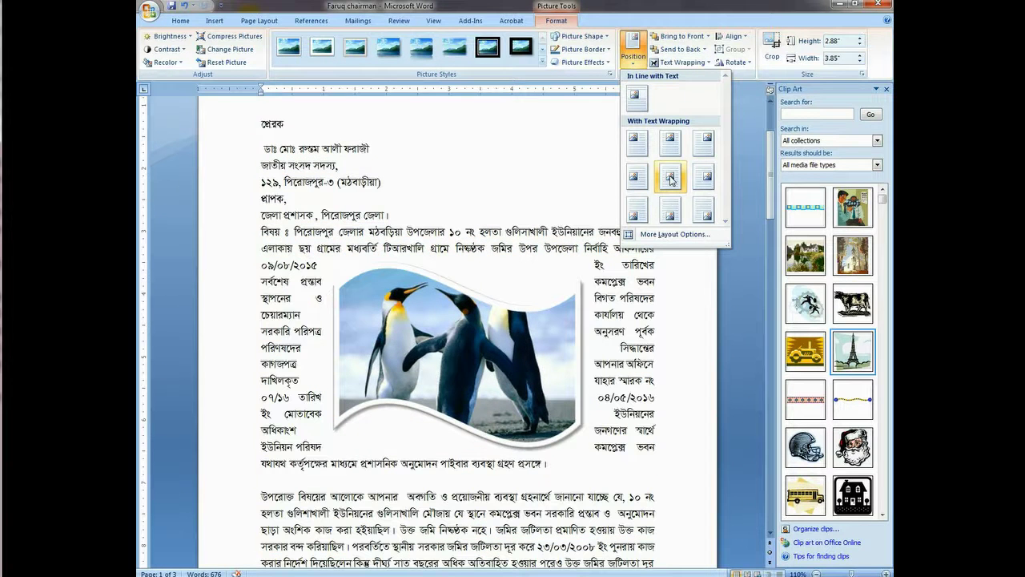
left_click(670, 177)
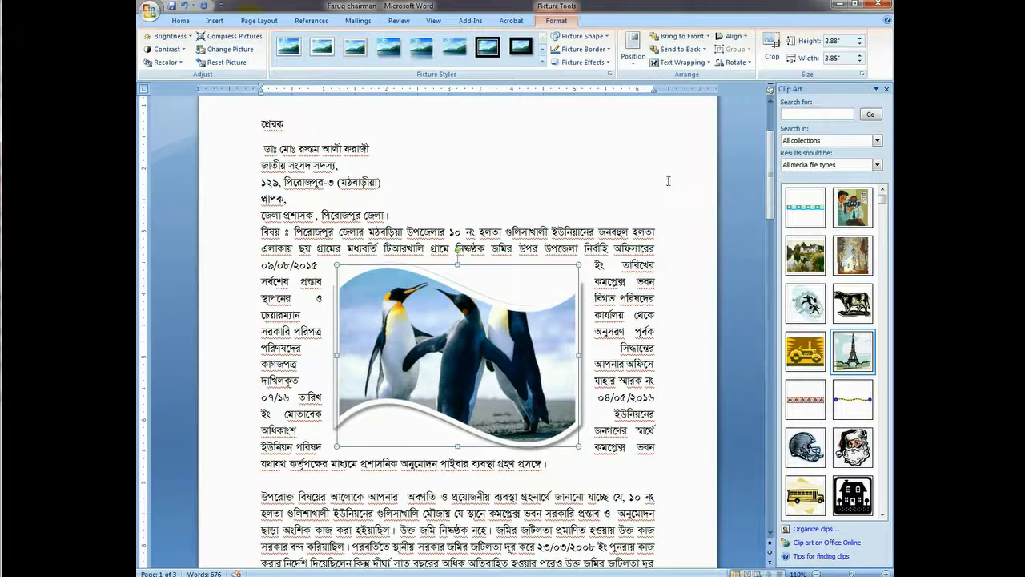
Move the penguin photo to the Bottom Right position and review the wrapped layout.
left_click(633, 58)
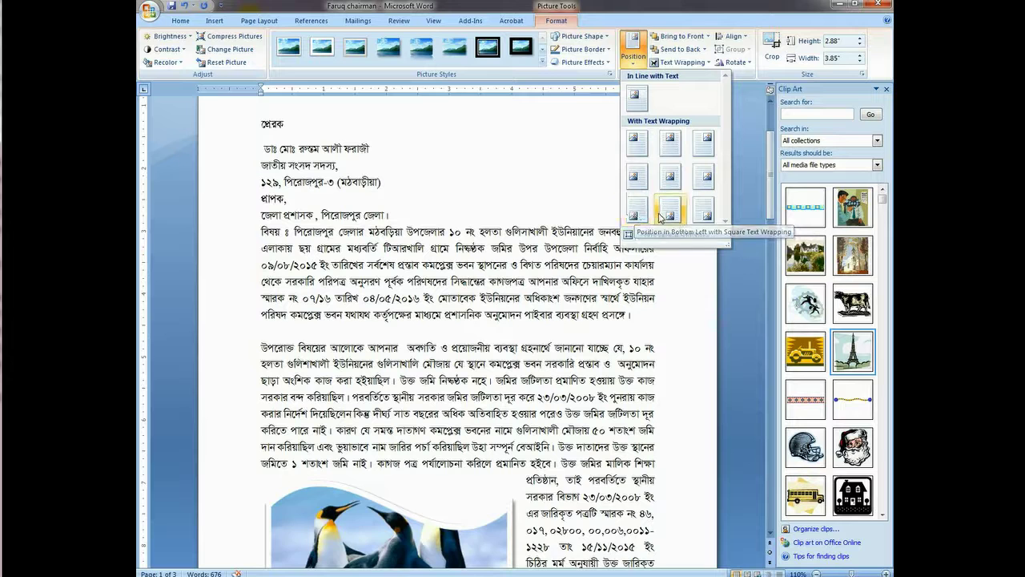
left_click(703, 213)
scroll(503, 187, "down", 5)
scroll(503, 186, "up", 3)
scroll(503, 187, "up", 3)
scroll(499, 214, "down", 3)
scroll(499, 215, "up", 3)
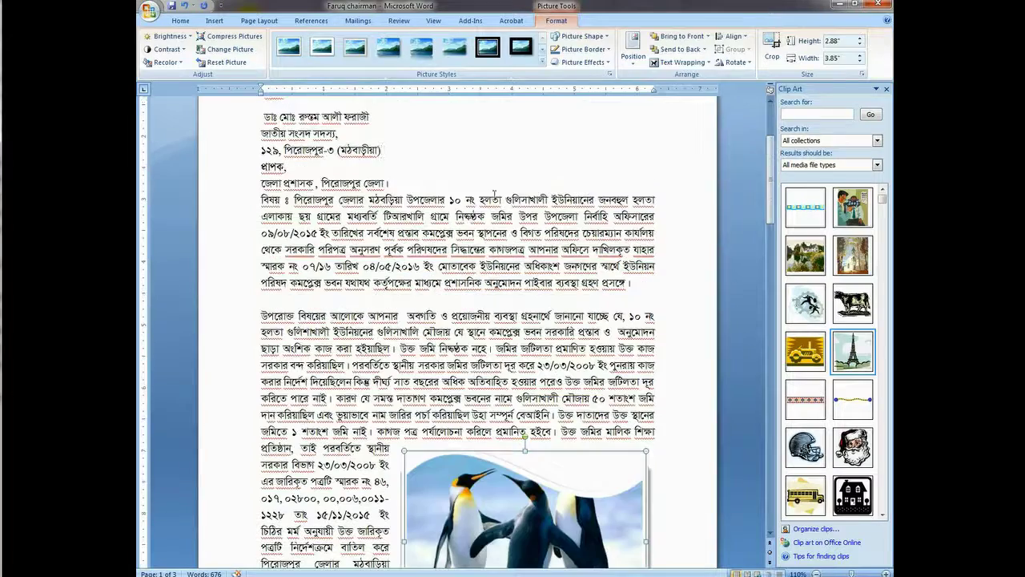
left_click(488, 158)
scroll(487, 158, "down", 2)
scroll(488, 158, "down", 5)
scroll(499, 215, "up", 4)
scroll(499, 215, "up", 5)
scroll(505, 225, "down", 4)
Give the penguin photo Tight text wrapping.
scroll(505, 241, "down", 4)
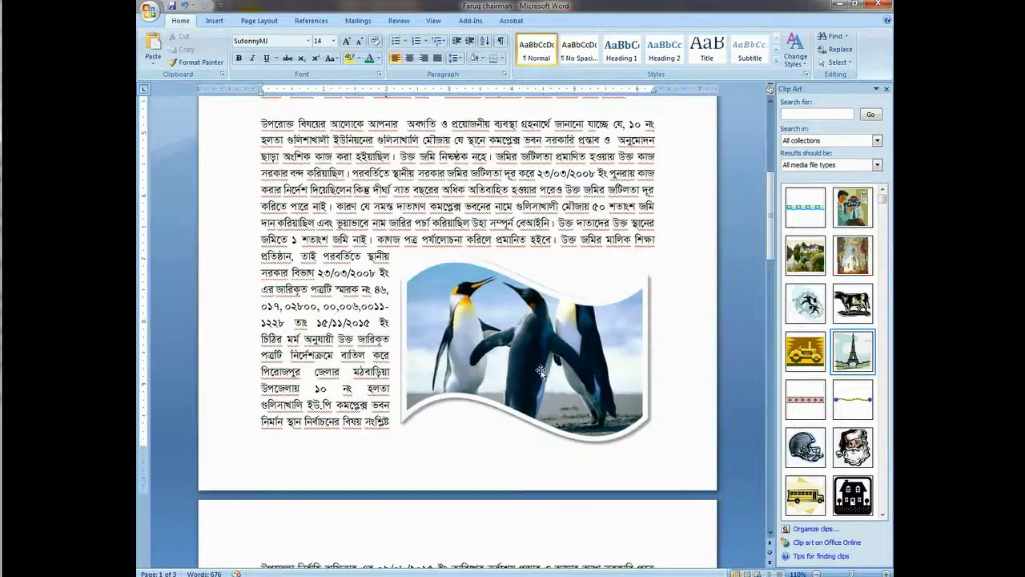
left_click(544, 374)
left_click(558, 17)
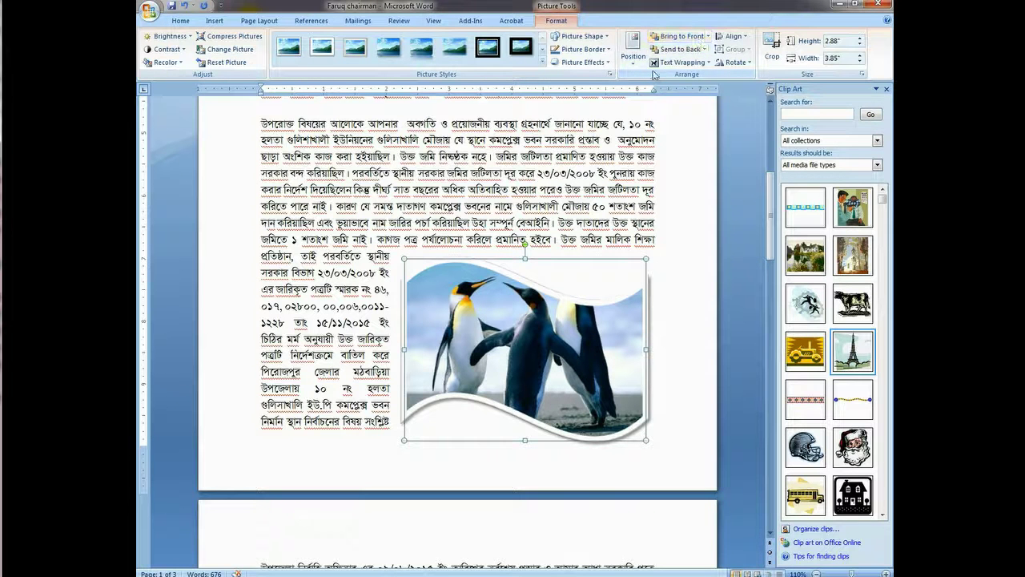
left_click(694, 64)
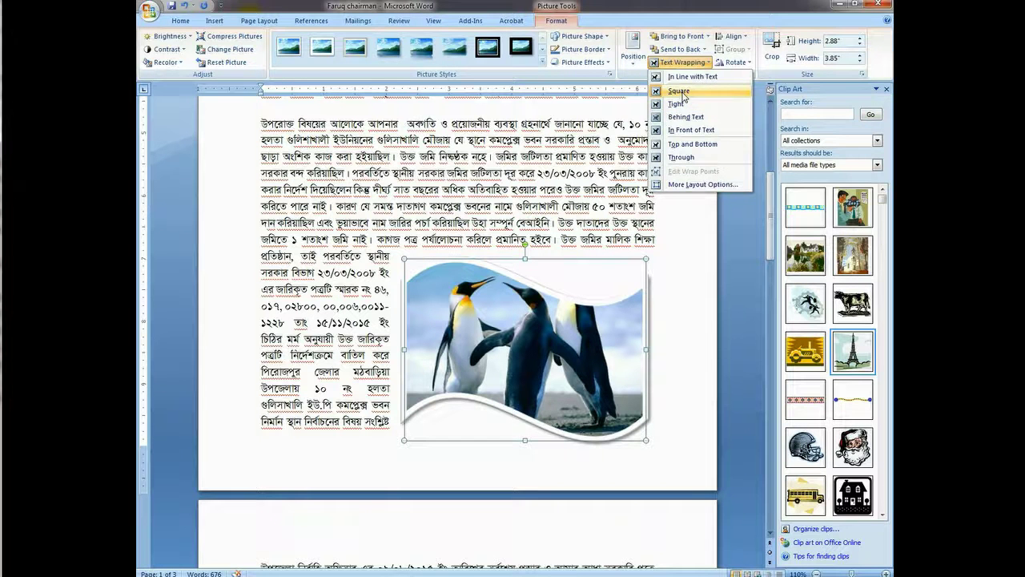
left_click(678, 106)
Drag the penguin photo around until it sits in the middle of the body paragraph.
mouse_move(496, 318)
left_mouse_down()
mouse_move(413, 198)
mouse_move(455, 232)
left_mouse_up()
left_click_drag(386, 243, 338, 153)
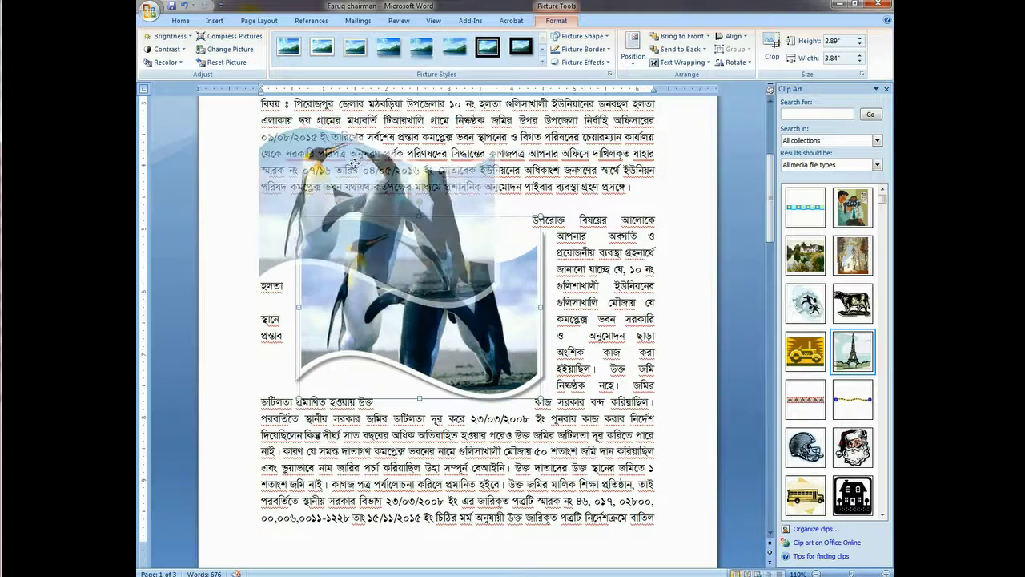
scroll(338, 153, "up", 3)
left_click_drag(336, 330, 286, 291)
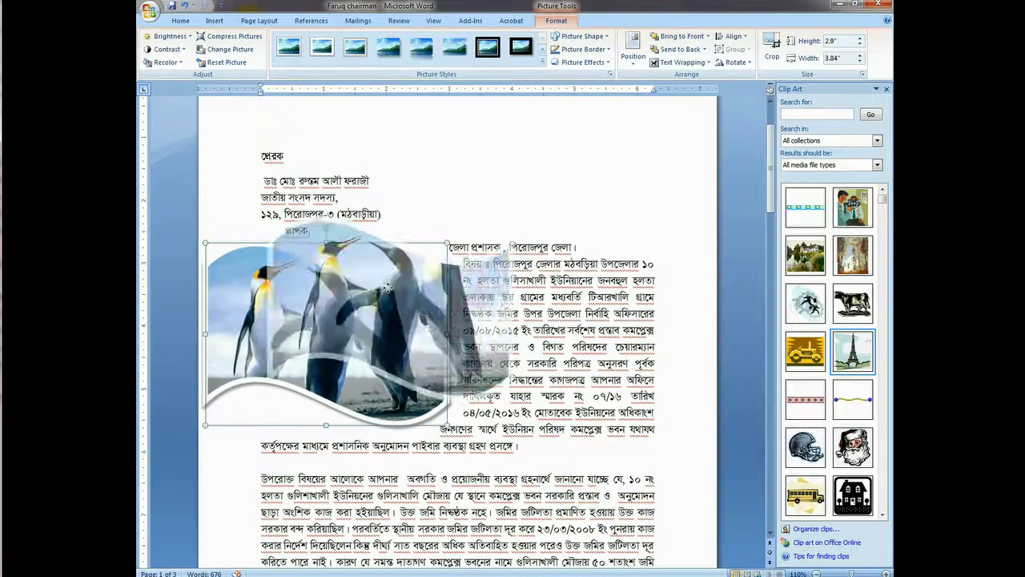
mouse_move(352, 299)
left_mouse_down()
mouse_move(495, 259)
mouse_move(458, 376)
left_mouse_up()
scroll(457, 330, "down", 3)
left_click_drag(458, 278, 457, 448)
scroll(457, 350, "down", 5)
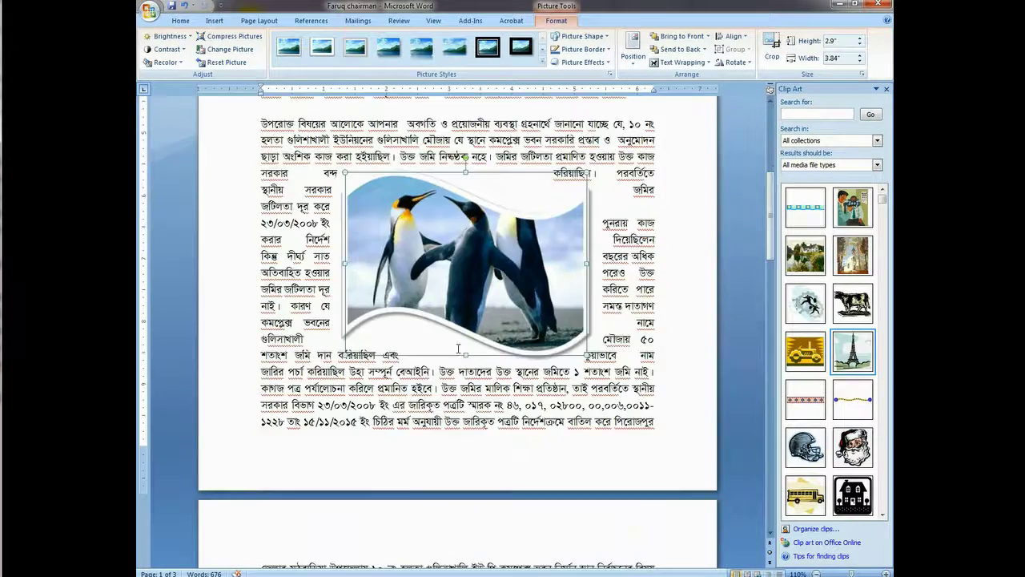
Reapply Tight wrapping and drag the penguin photo up into the opening paragraph.
left_click(704, 66)
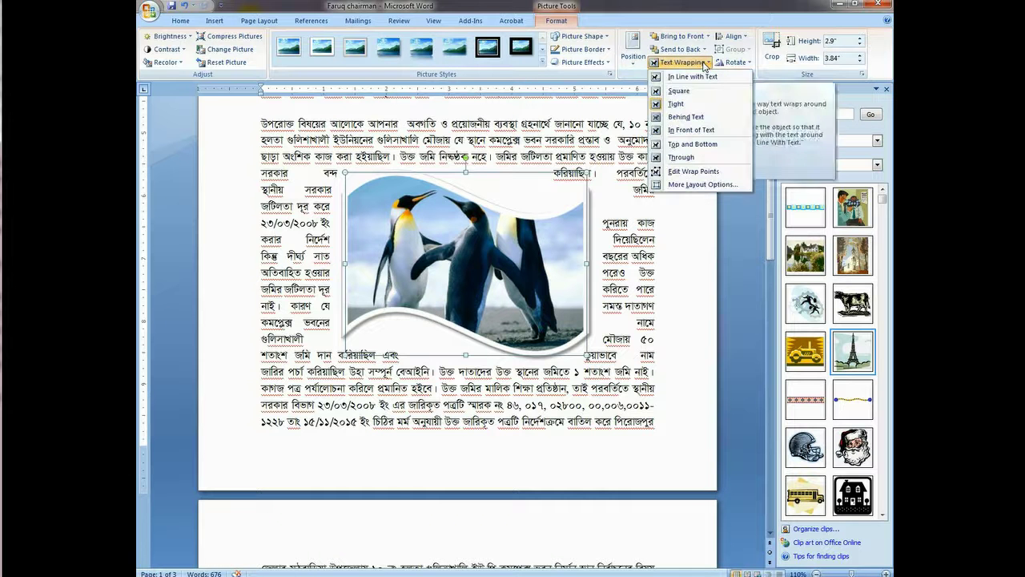
left_click(685, 104)
mouse_move(433, 248)
left_mouse_down()
mouse_move(366, 199)
mouse_move(455, 276)
left_mouse_up()
scroll(471, 276, "up", 3)
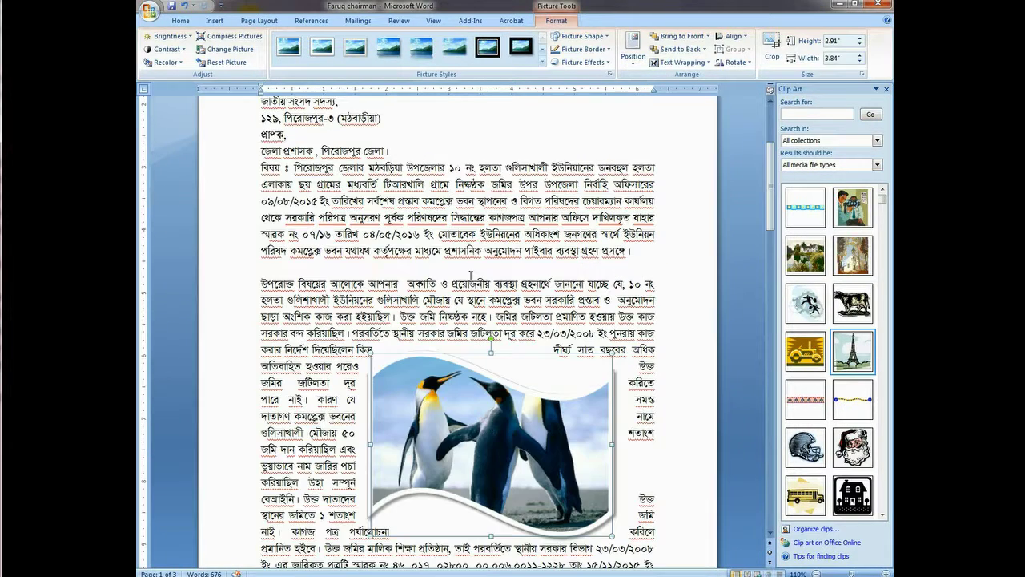
left_click_drag(459, 398, 450, 271)
scroll(454, 274, "up", 1)
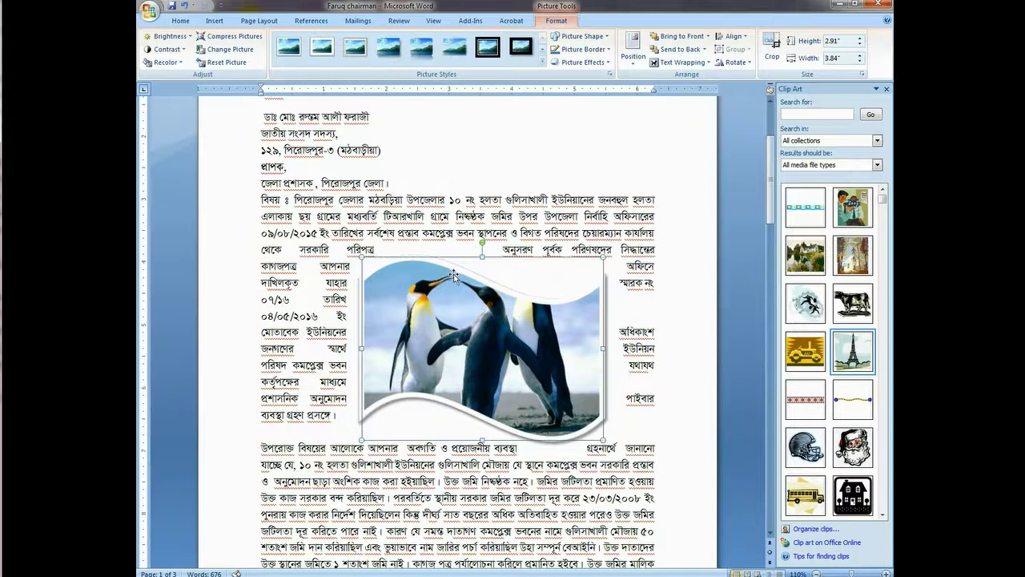
Put the penguin photo Behind Text, then reselect it.
left_click(683, 63)
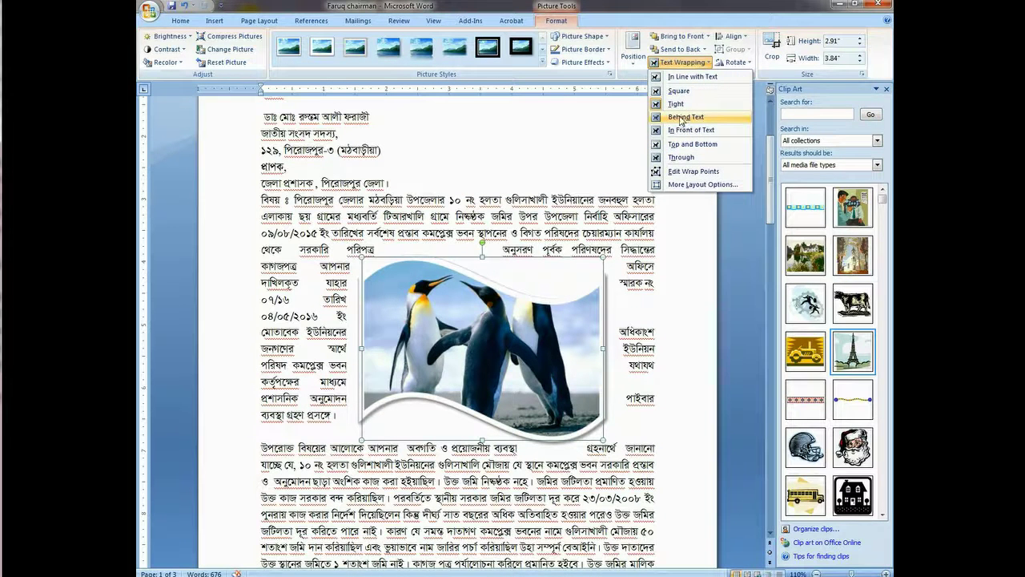
left_click(685, 118)
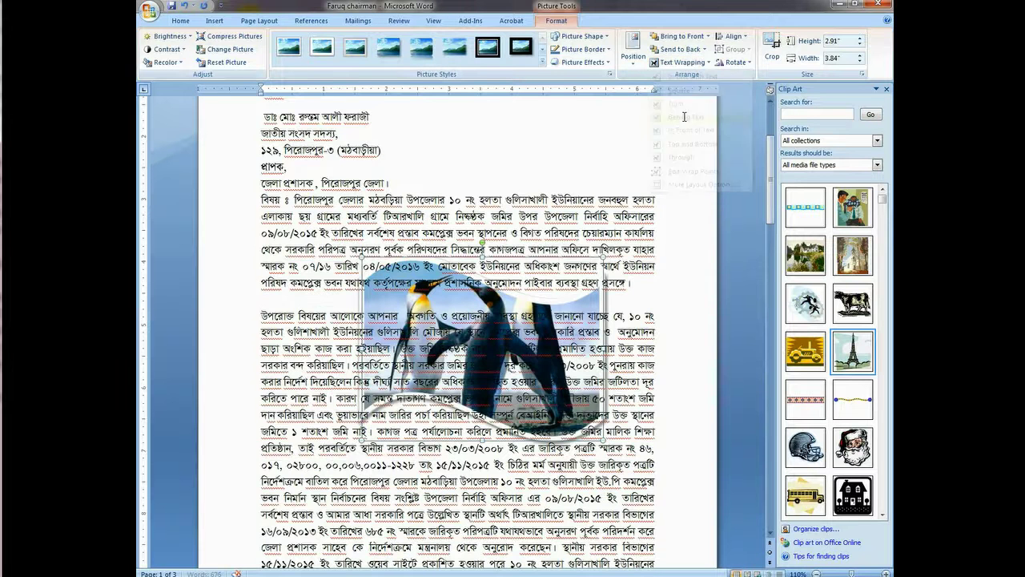
left_click(509, 166)
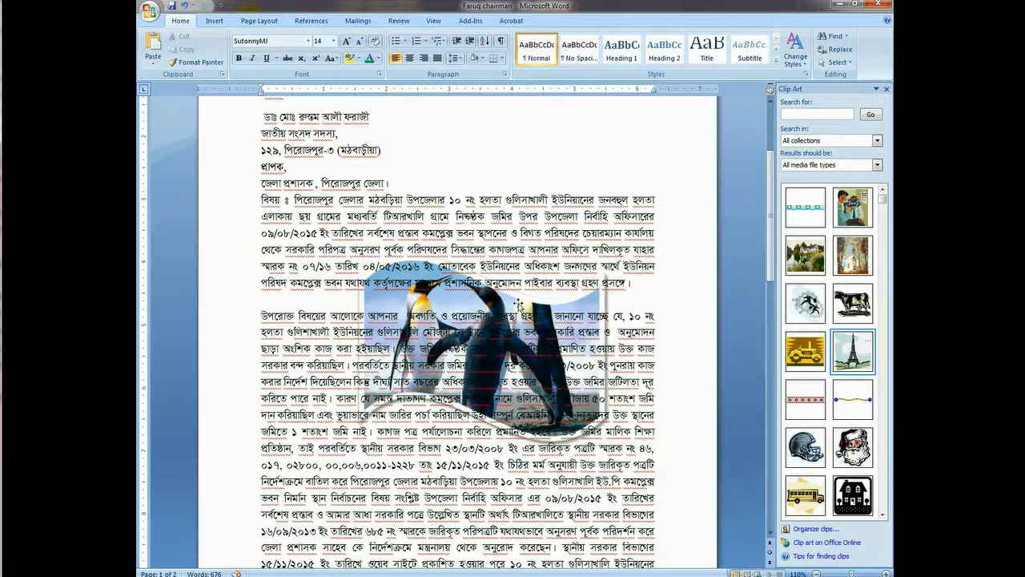
left_click(416, 299)
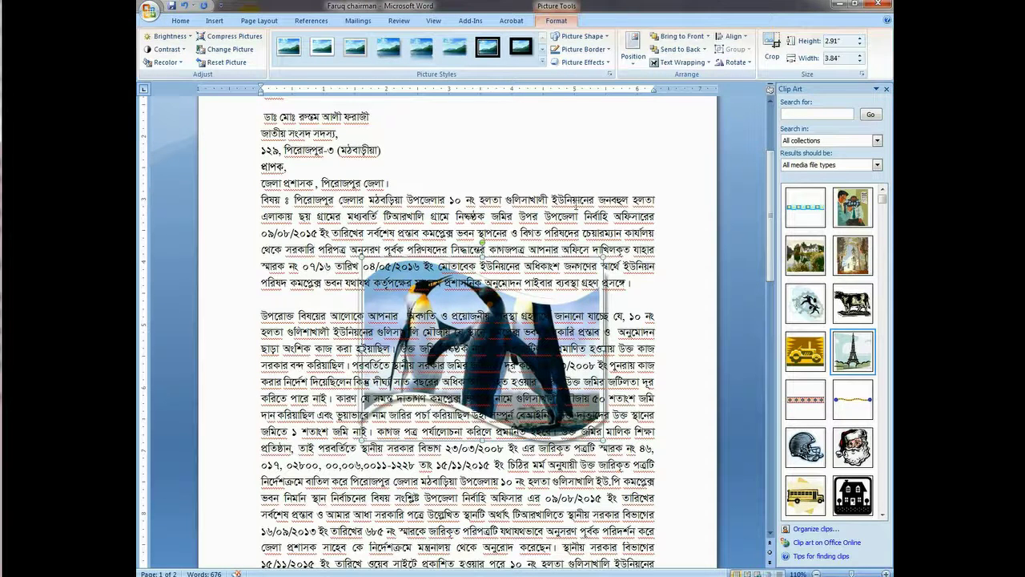
left_click(685, 62)
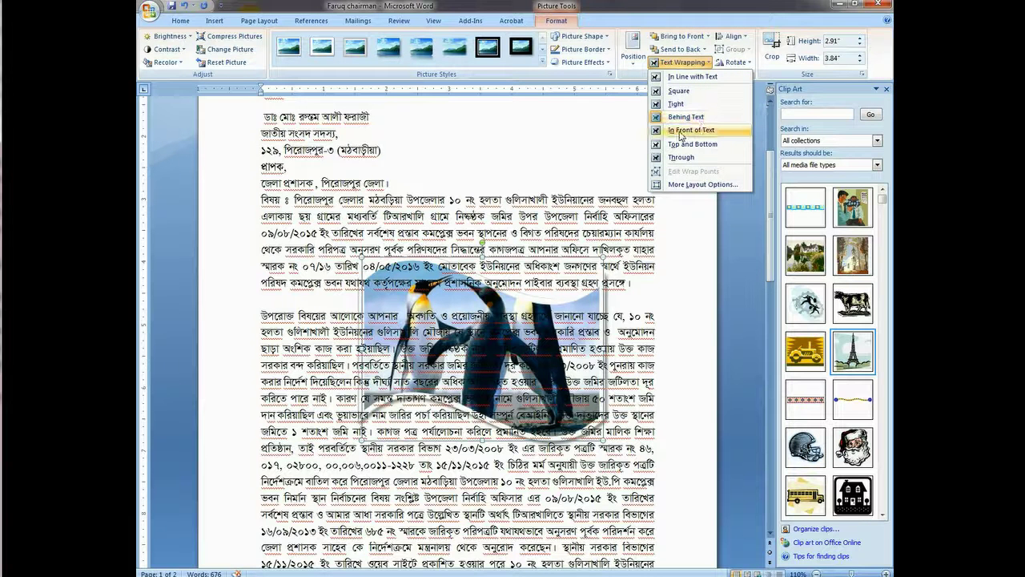
Switch the penguin photo to In Front of Text, then to Through wrapping.
left_click(681, 131)
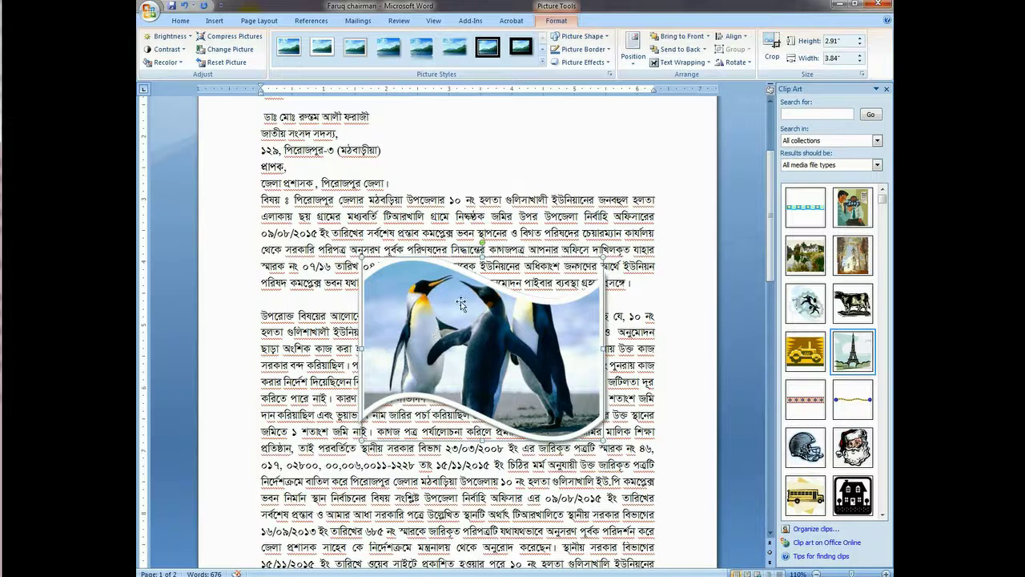
left_click(682, 62)
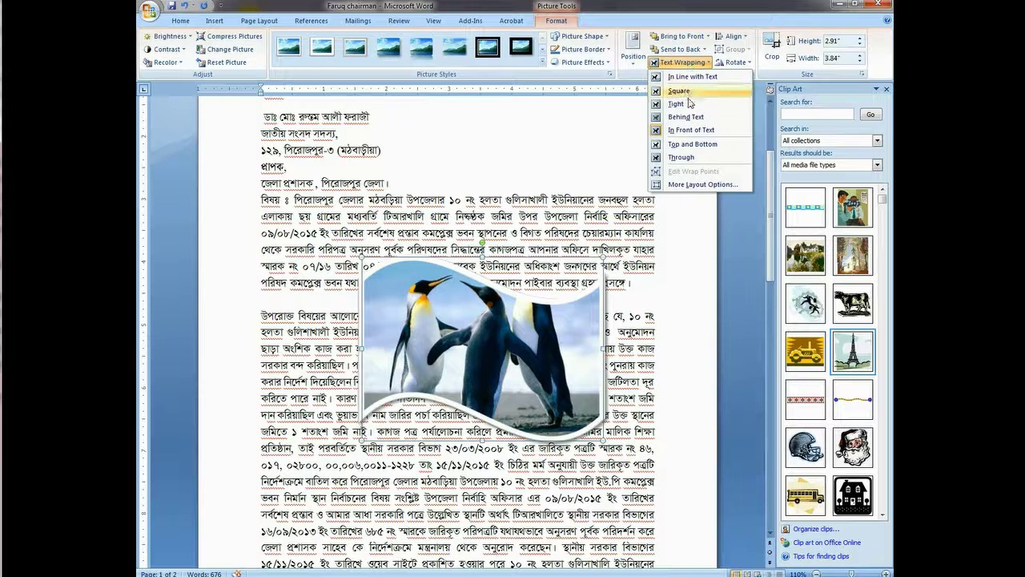
left_click(681, 159)
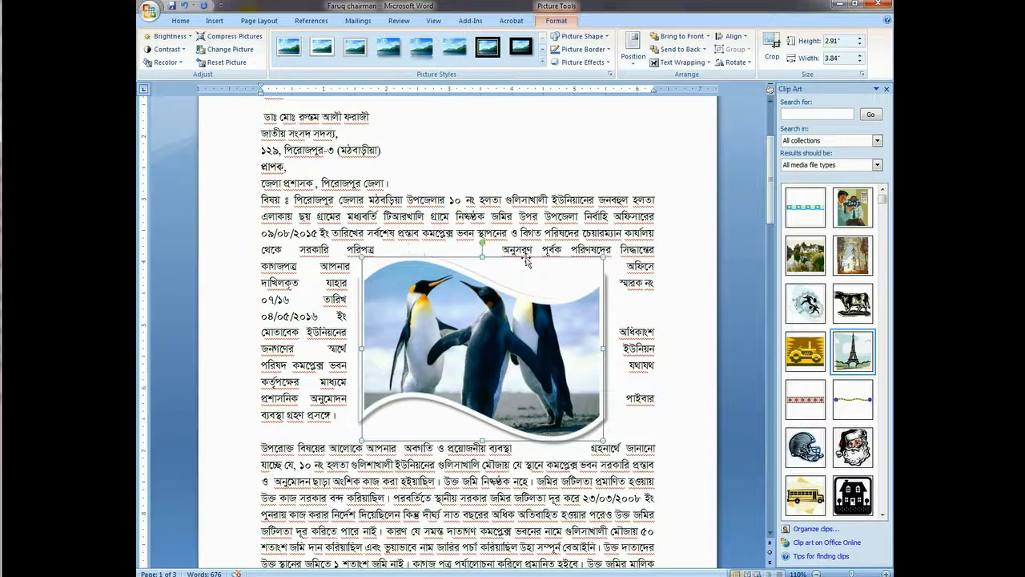
Reapply a wrapping style so the paragraph wraps both sides of the penguin photo.
left_click(682, 62)
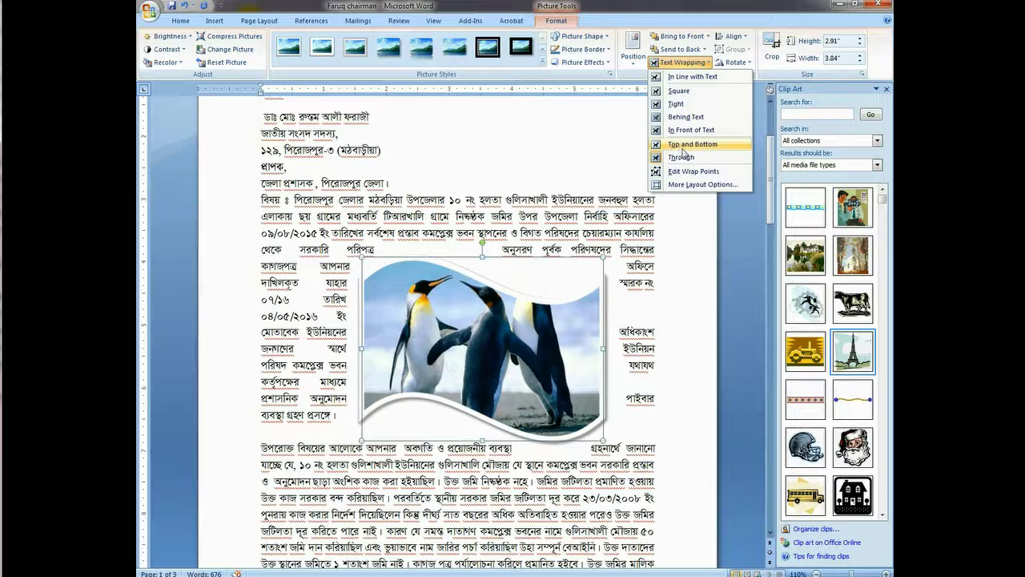
left_click(691, 62)
scroll(425, 314, "down", 2)
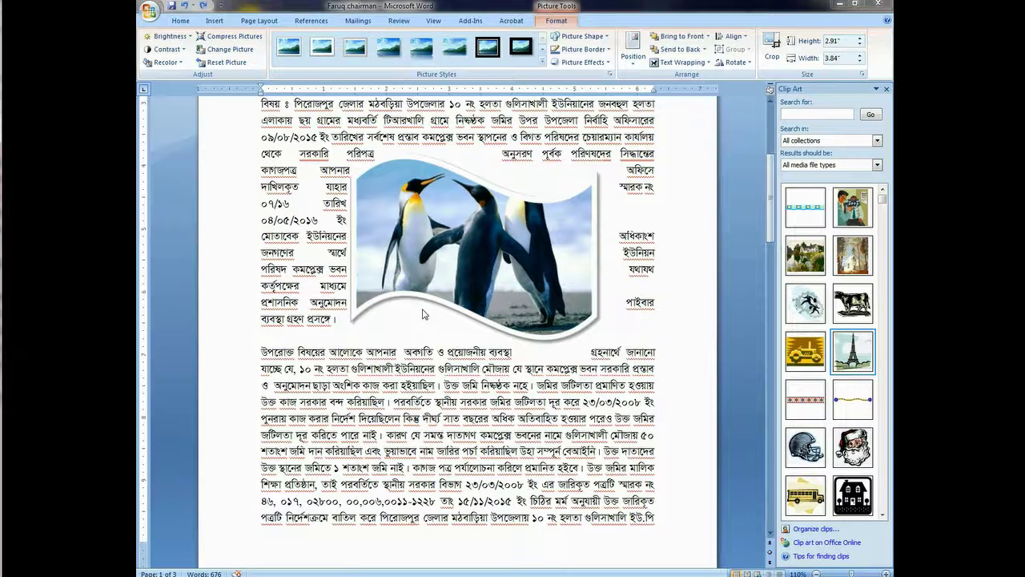
left_click(407, 262)
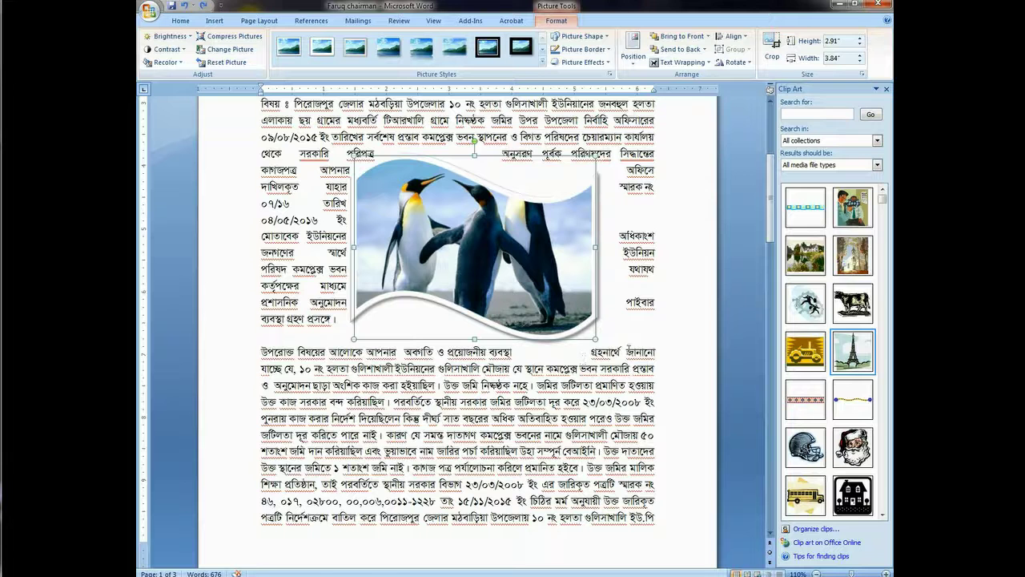
scroll(456, 336, "up", 2)
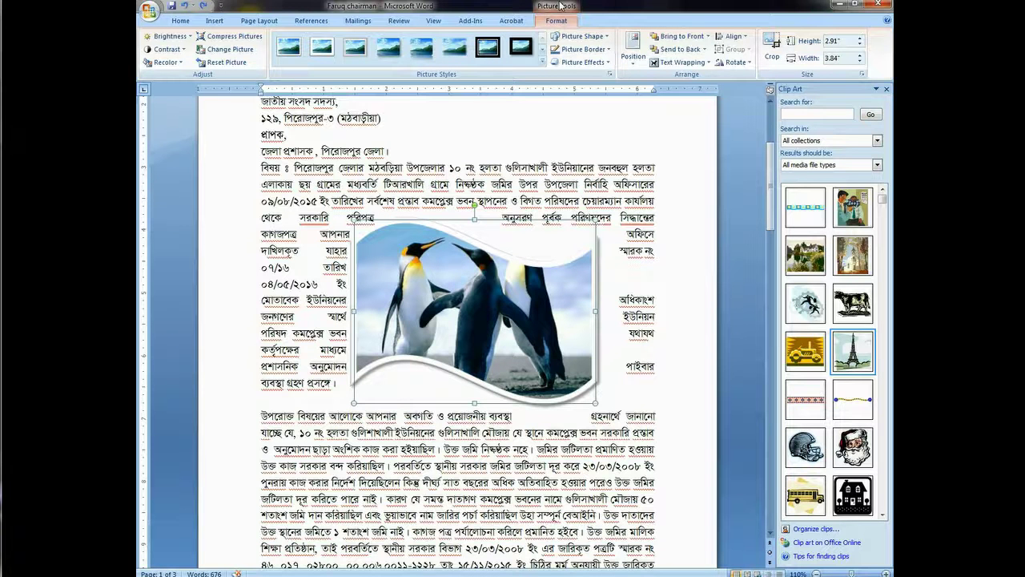
Insert the Koala sample picture and give it Tight text wrapping.
left_click(215, 21)
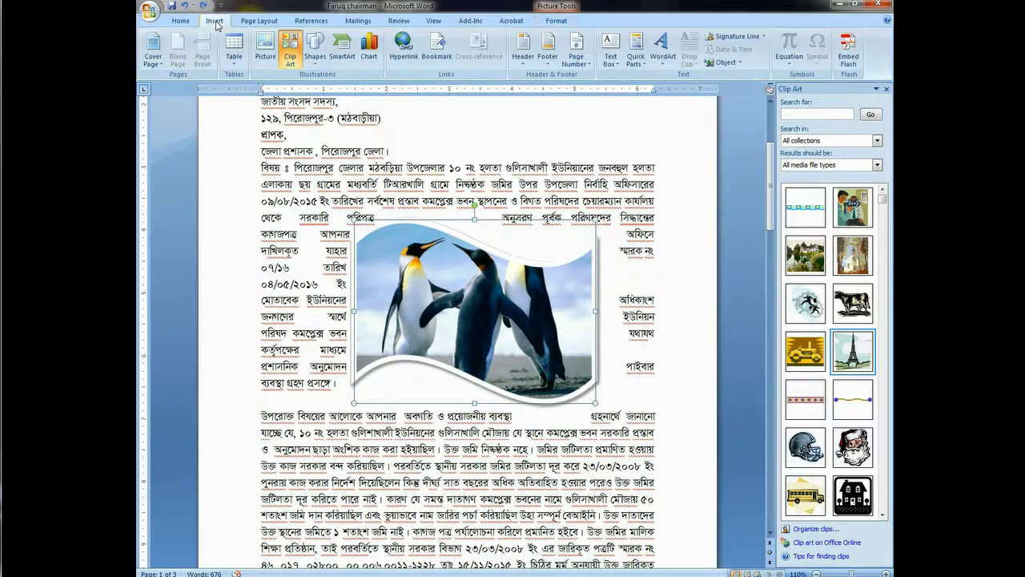
left_click(263, 48)
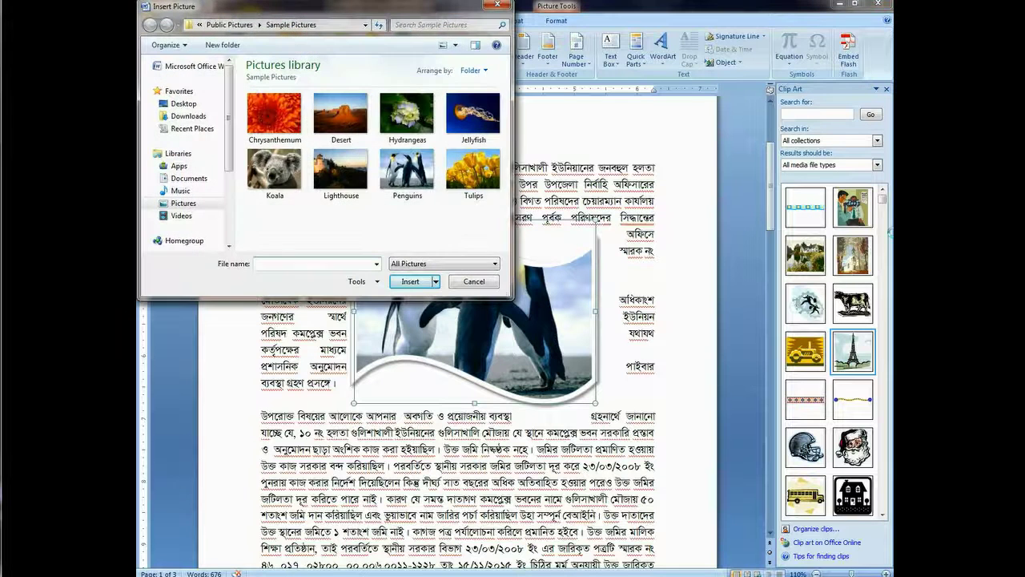
left_click(271, 171)
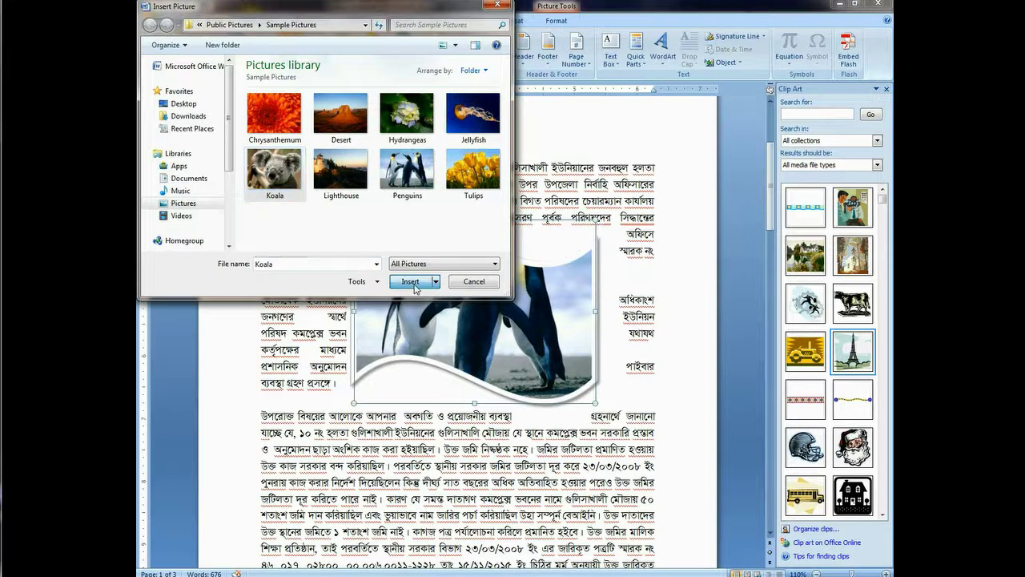
left_click(412, 282)
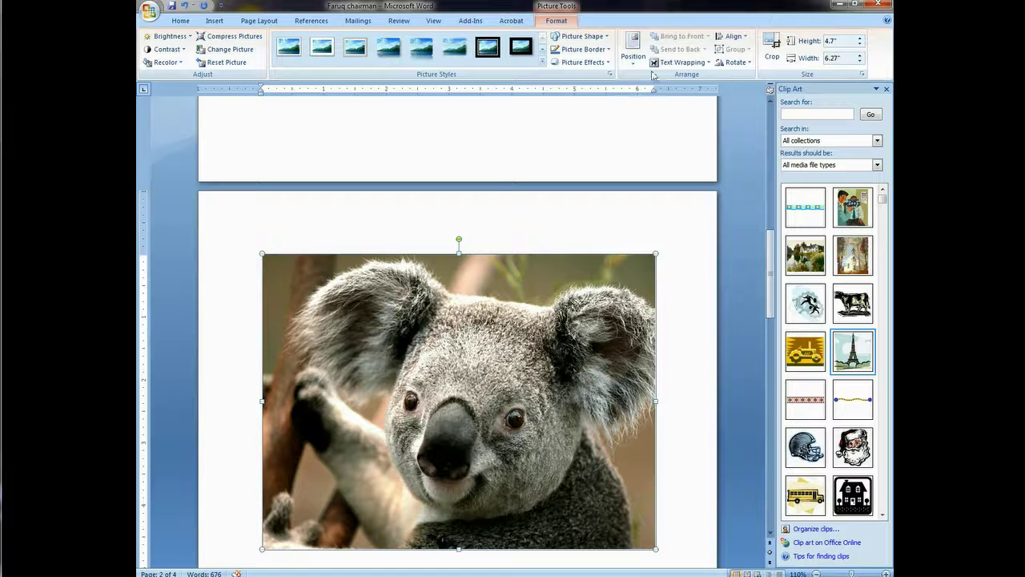
left_click(691, 64)
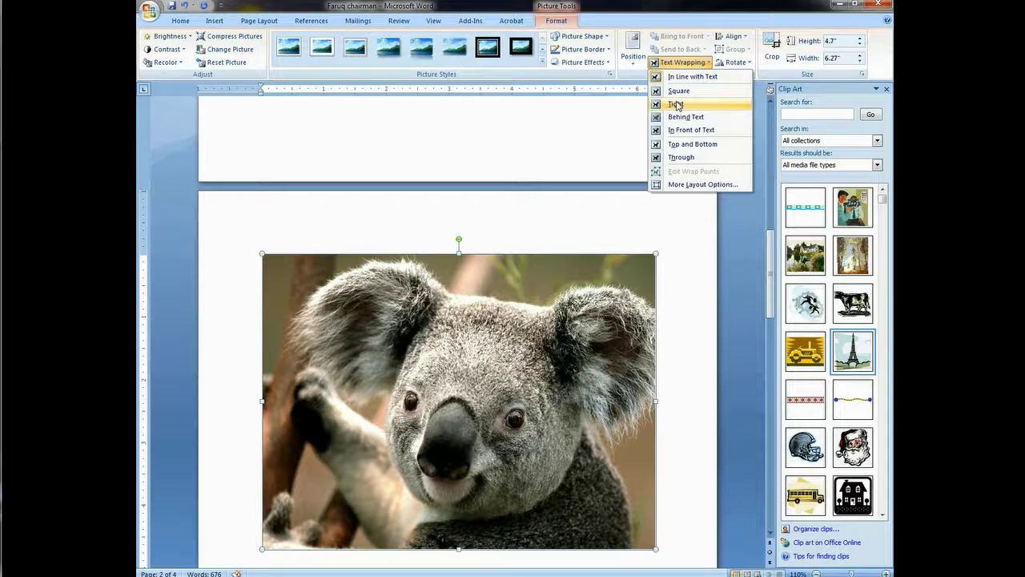
left_click(677, 105)
Shrink the koala photo to 4.01 by 3 inches and move it to mid-page.
scroll(453, 303, "up", 2)
scroll(452, 304, "up", 3)
scroll(453, 304, "up", 4)
scroll(452, 305, "up", 5)
scroll(452, 305, "up", 3)
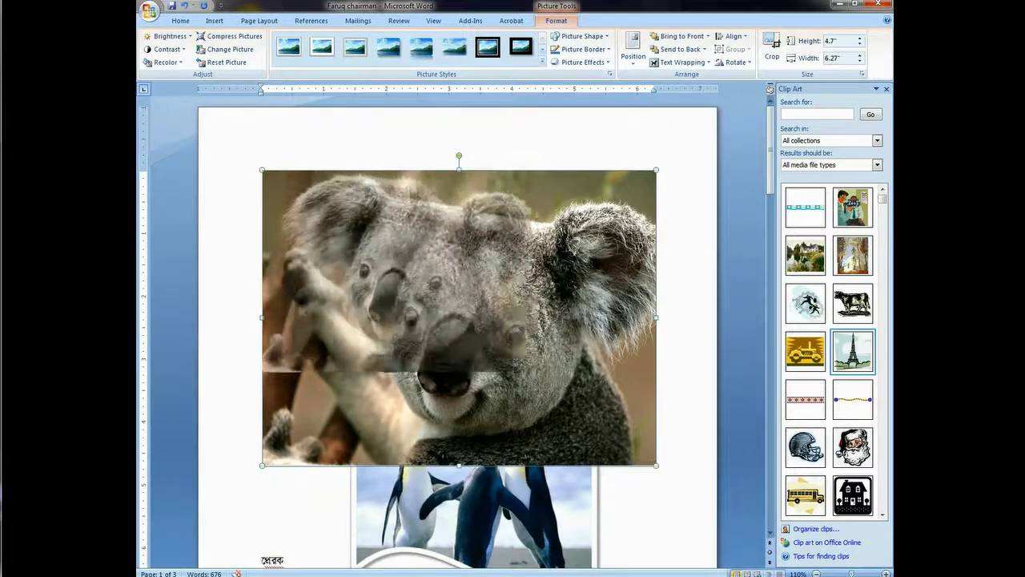
left_click_drag(656, 464, 515, 359)
scroll(381, 171, "down", 3)
left_click_drag(382, 170, 465, 326)
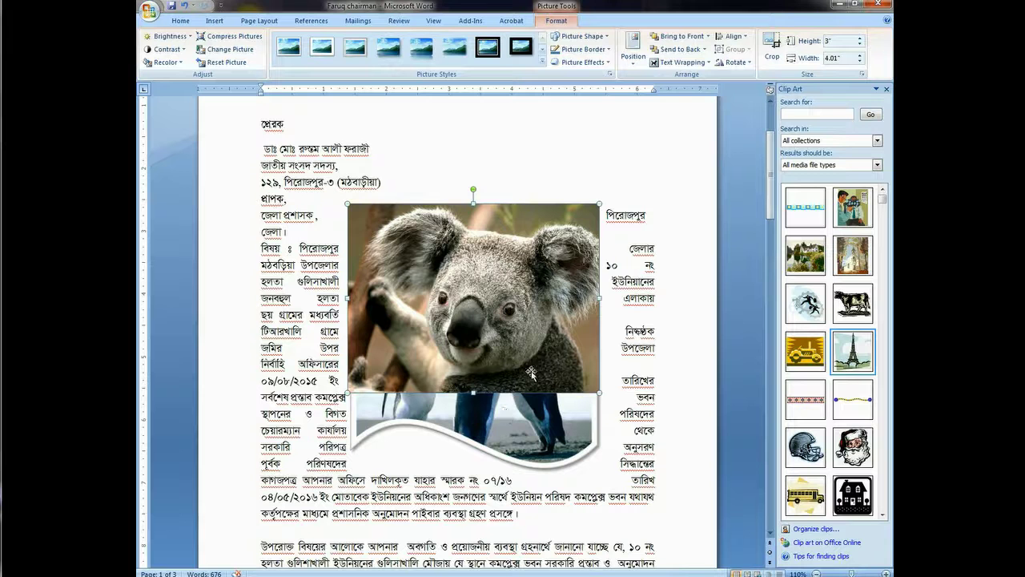
left_click_drag(481, 367, 483, 340)
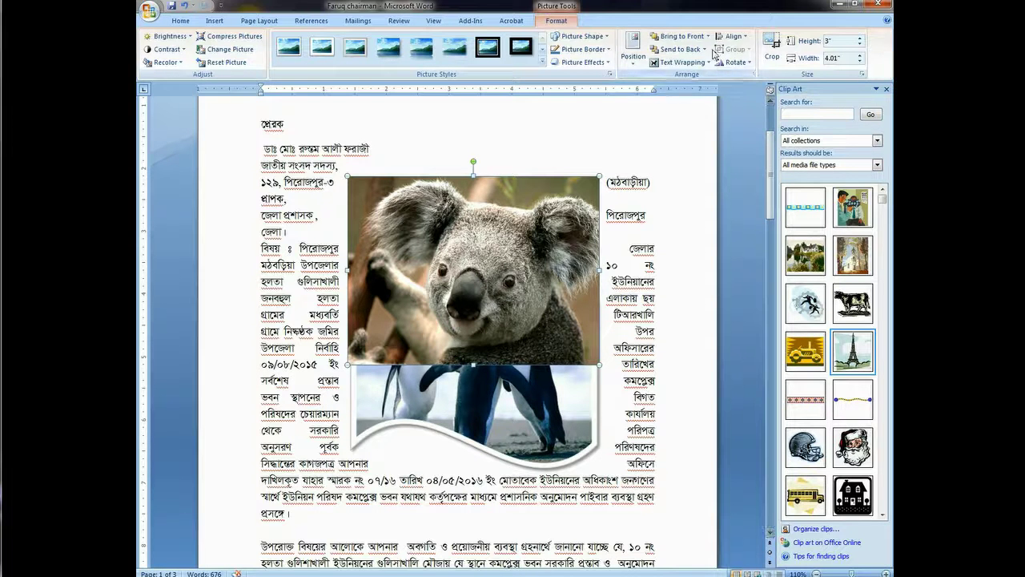
Bring the koala photo in front of the penguins and drag it up and left.
left_click(680, 49)
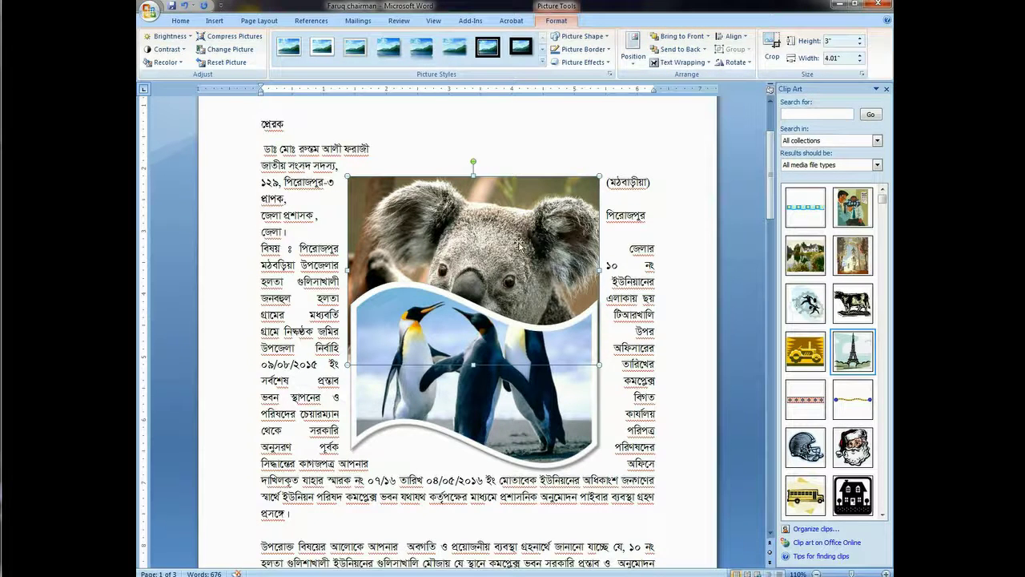
left_click(689, 37)
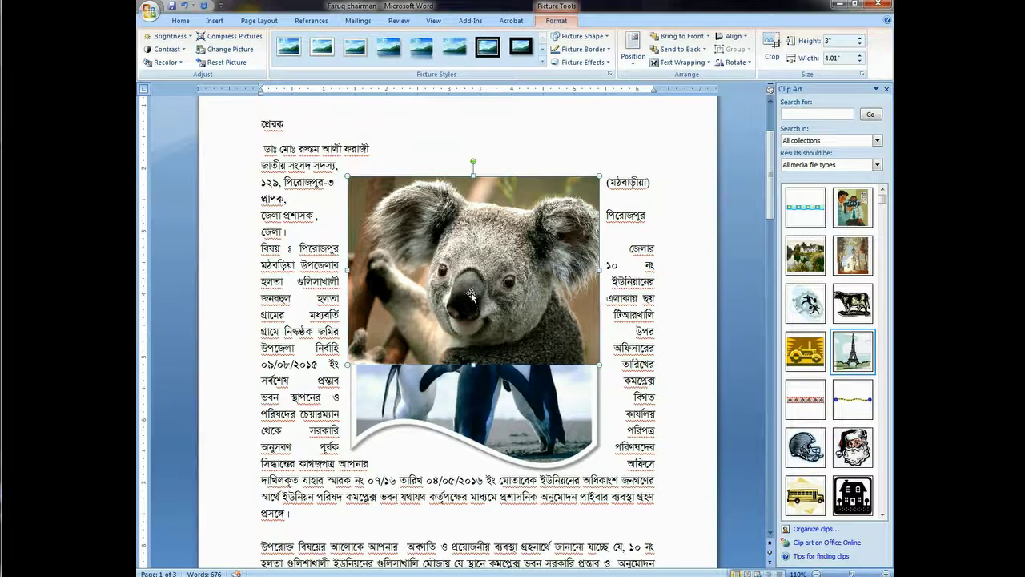
left_click_drag(471, 294, 458, 210)
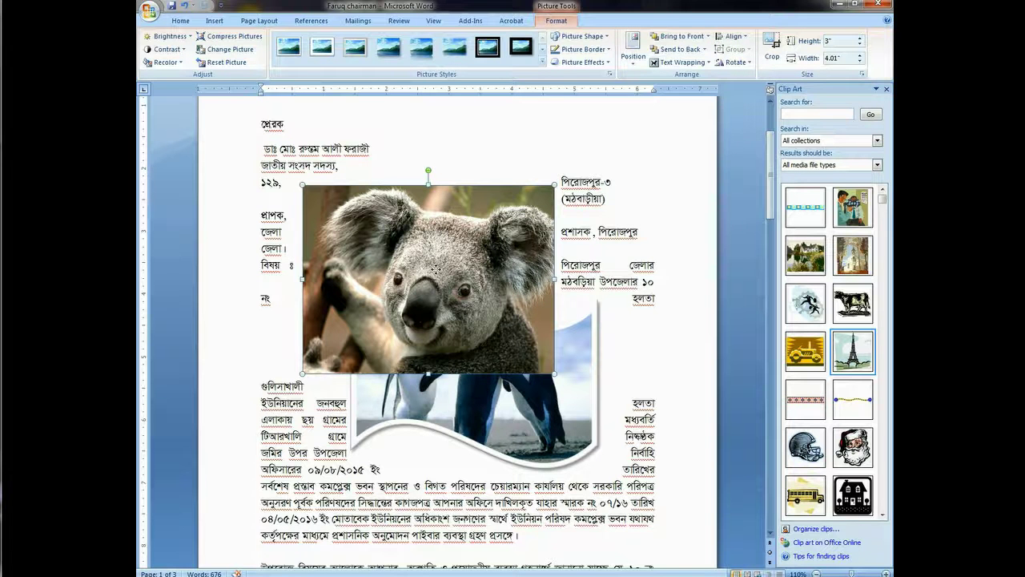
Select both pictures and try Align Center, Align Left, then Align Right.
left_click(528, 417, "ctrl")
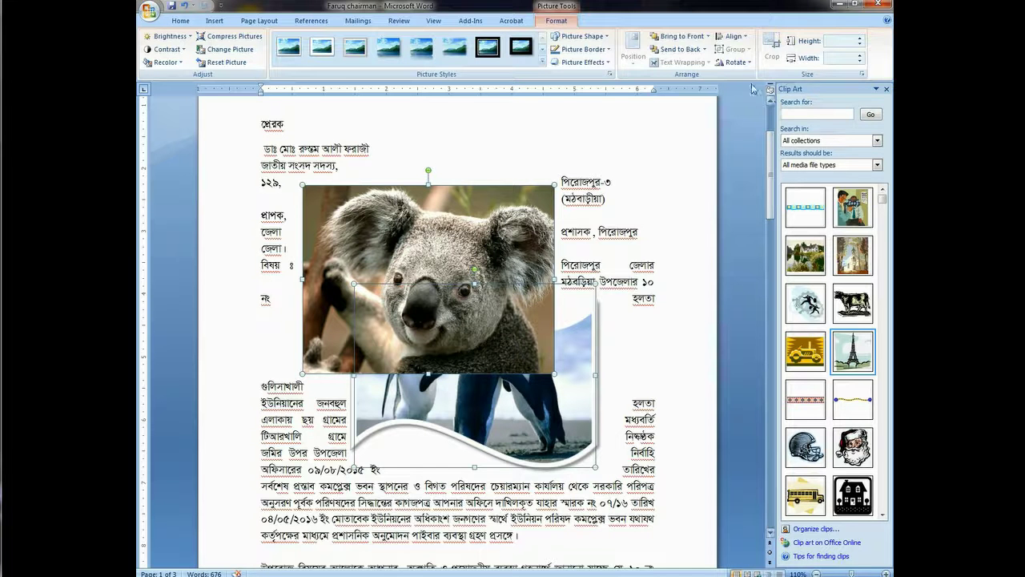
left_click(735, 37)
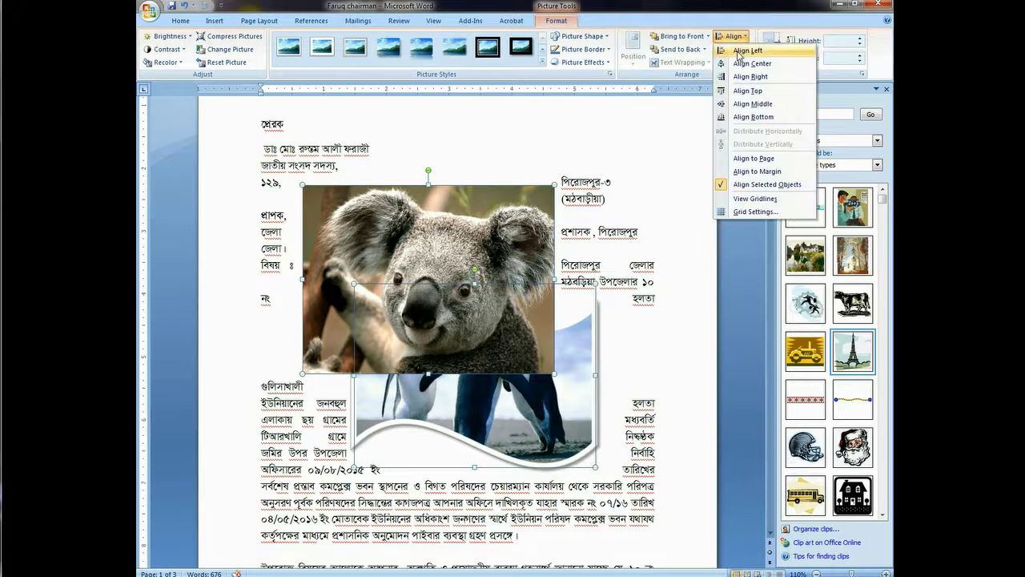
left_click(744, 67)
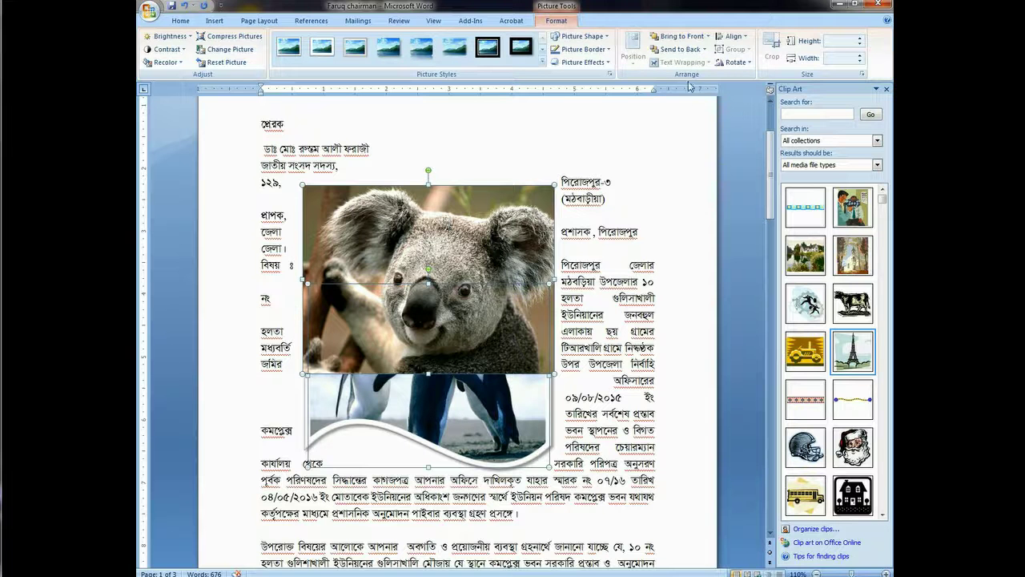
left_click(733, 36)
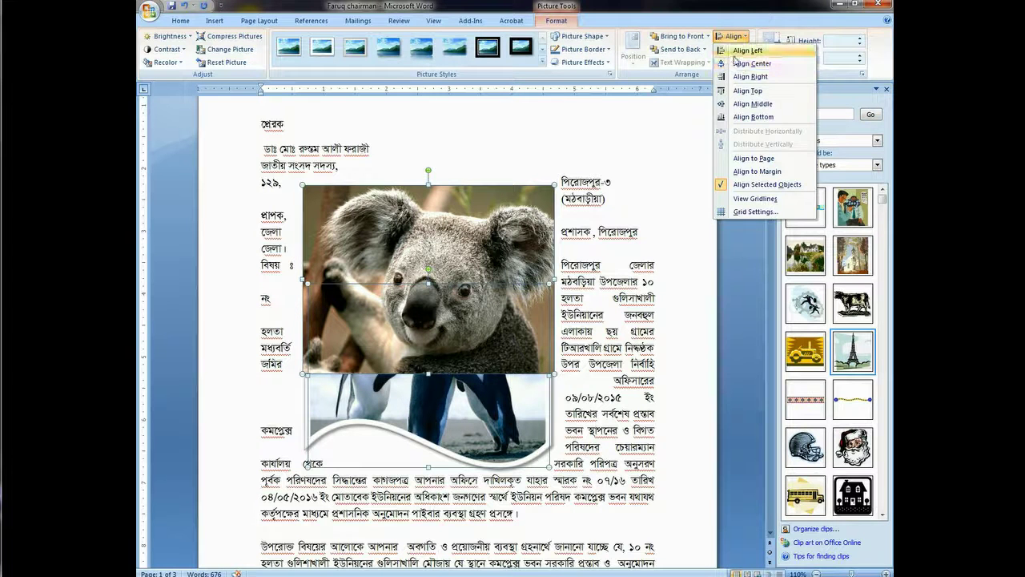
left_click(736, 52)
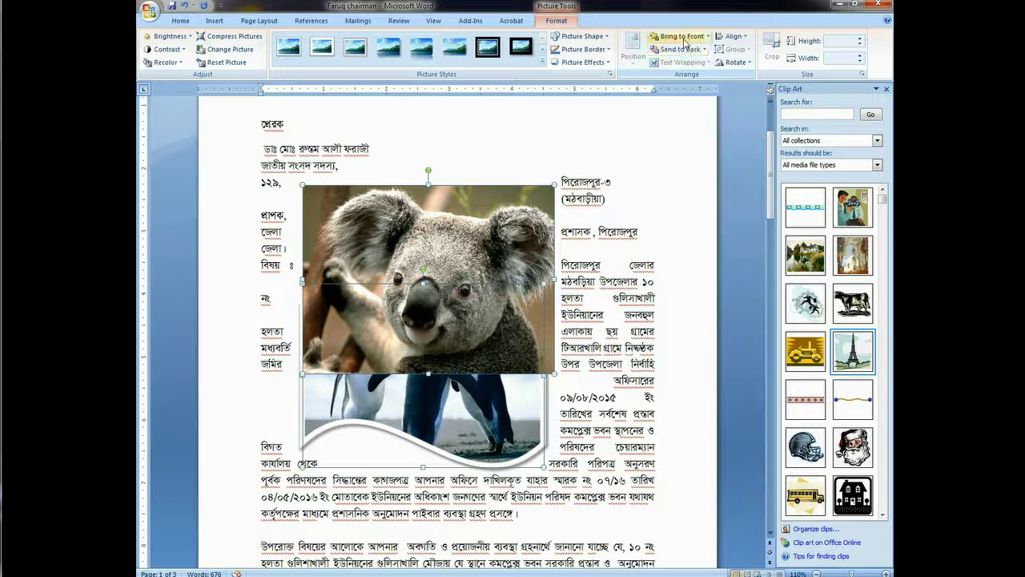
left_click(731, 37)
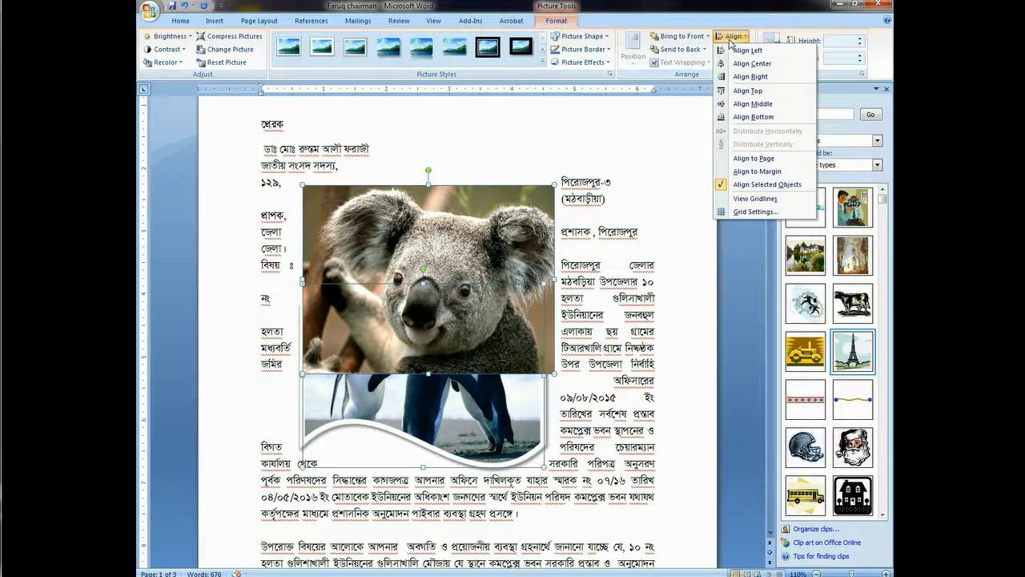
left_click(744, 78)
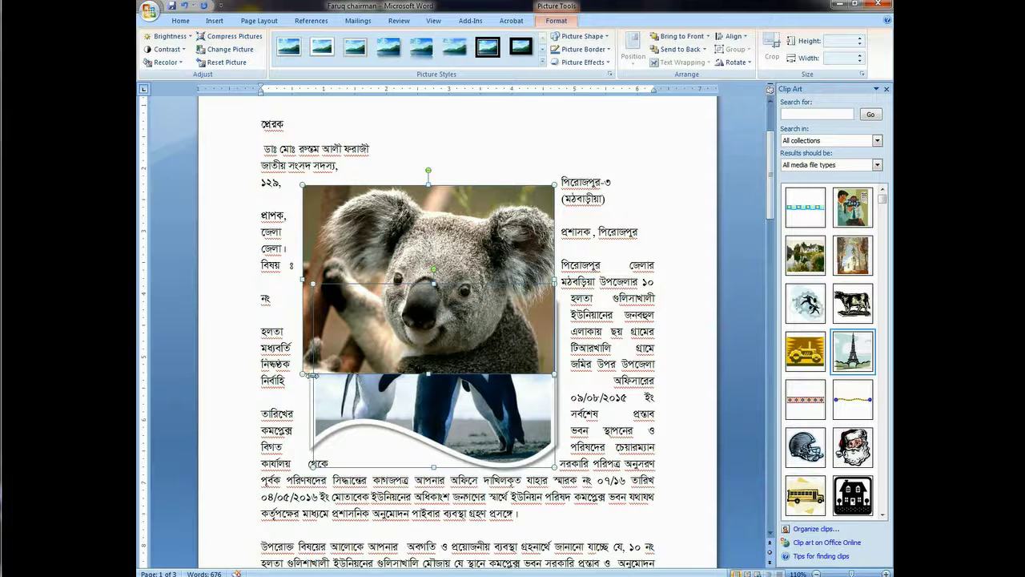
Reselect both pictures and open the Rotate choices, closing them without rotating.
left_click(311, 375)
left_click(313, 376, "shift")
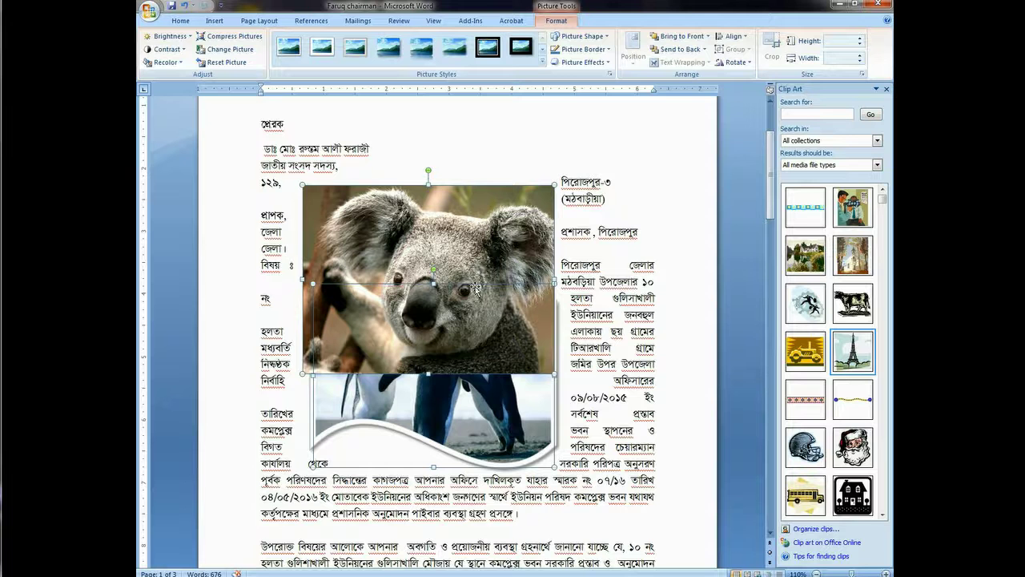
left_click(745, 65)
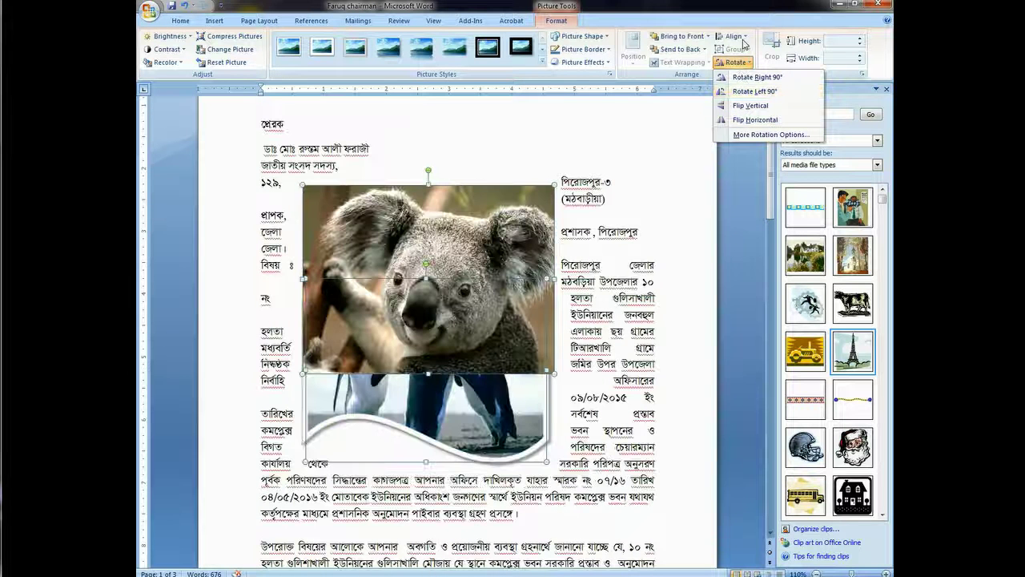
left_click(488, 205)
left_click(513, 152)
left_click(487, 215)
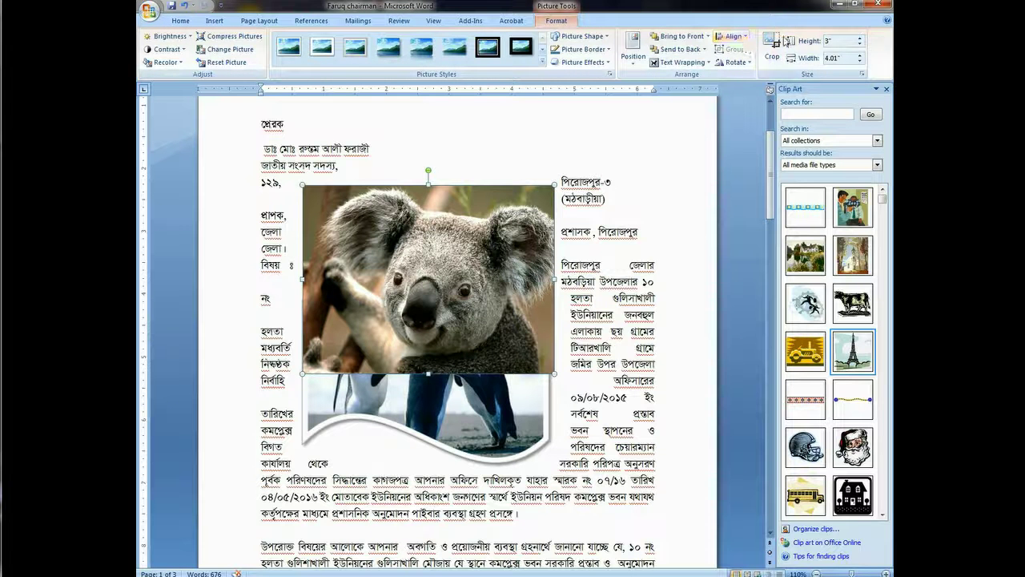
Crop the left and right sides off the koala photo.
left_click(771, 44)
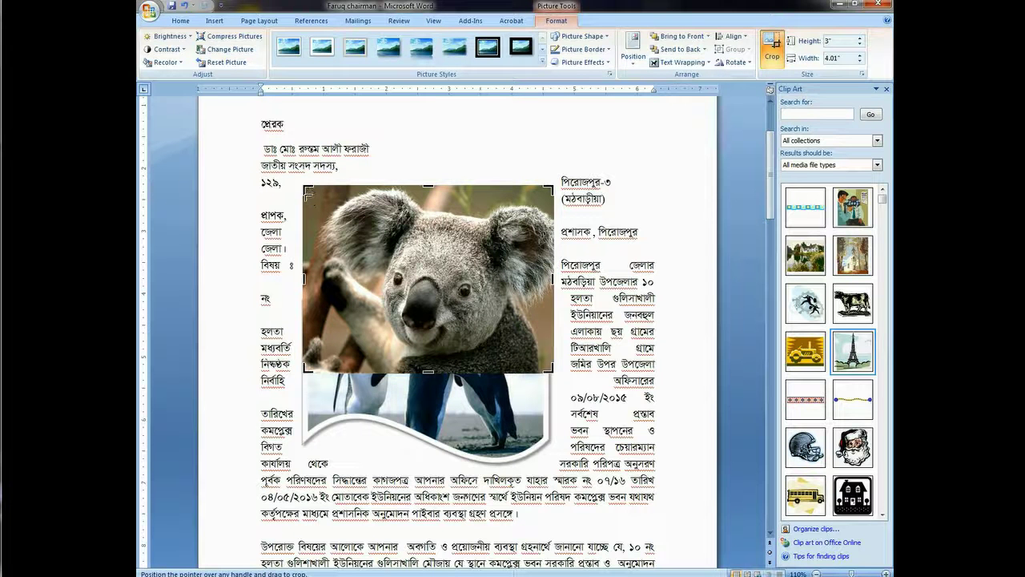
left_click_drag(304, 278, 358, 282)
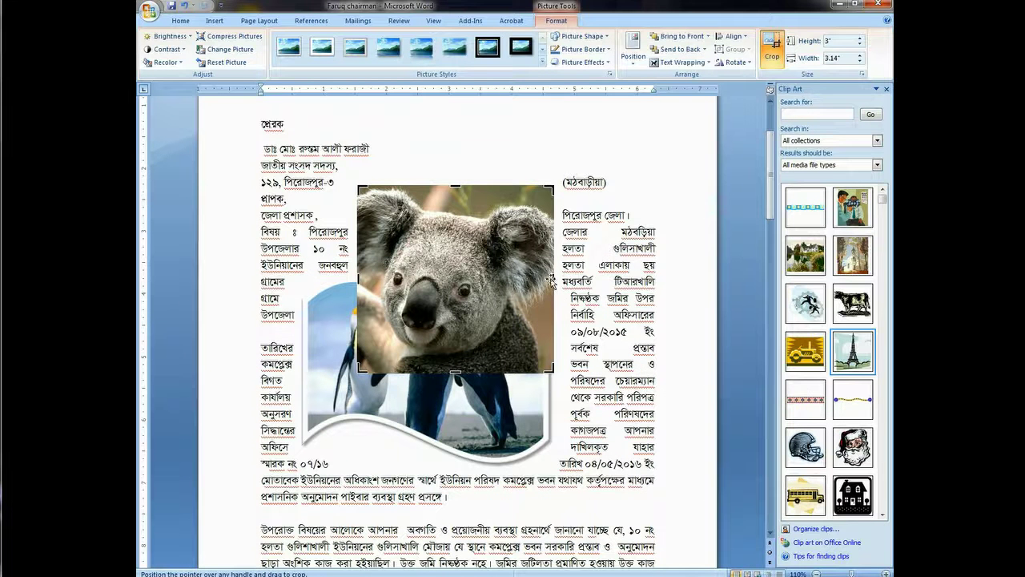
left_click_drag(554, 278, 517, 279)
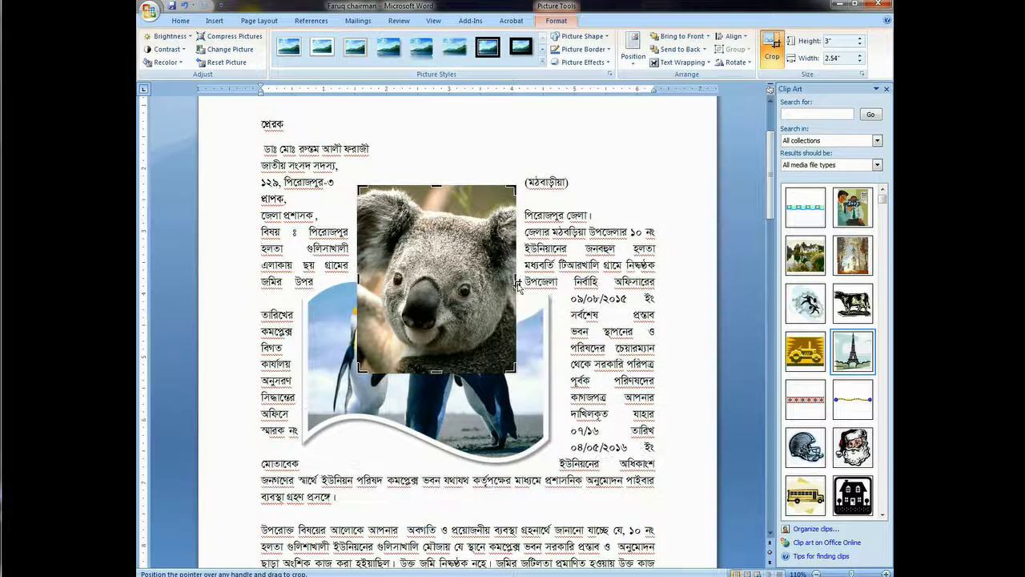
Move the cropped koala photo higher up and slightly to the right.
left_click_drag(433, 370, 434, 357)
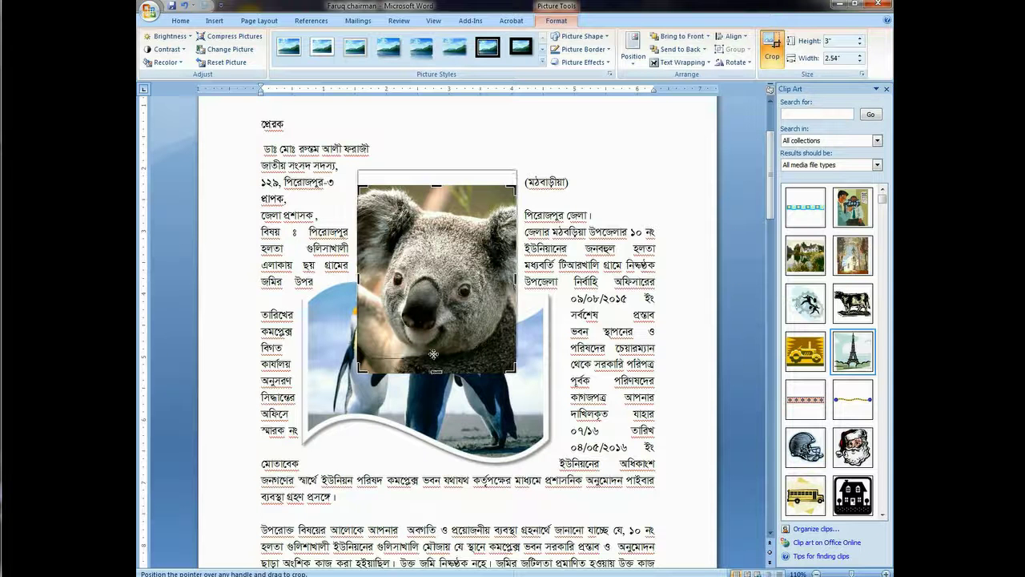
left_click_drag(443, 265, 443, 237)
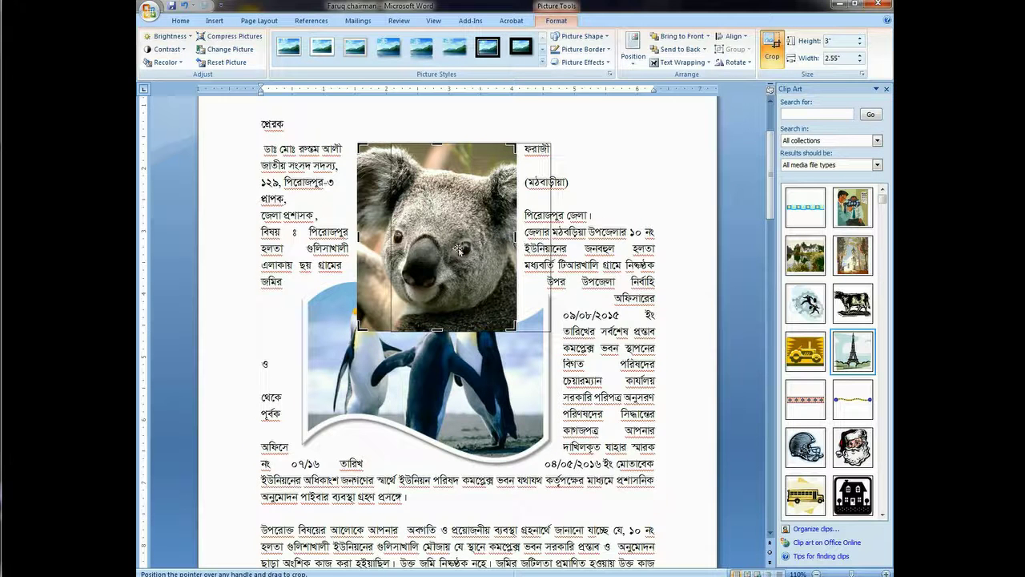
left_click_drag(426, 242, 459, 243)
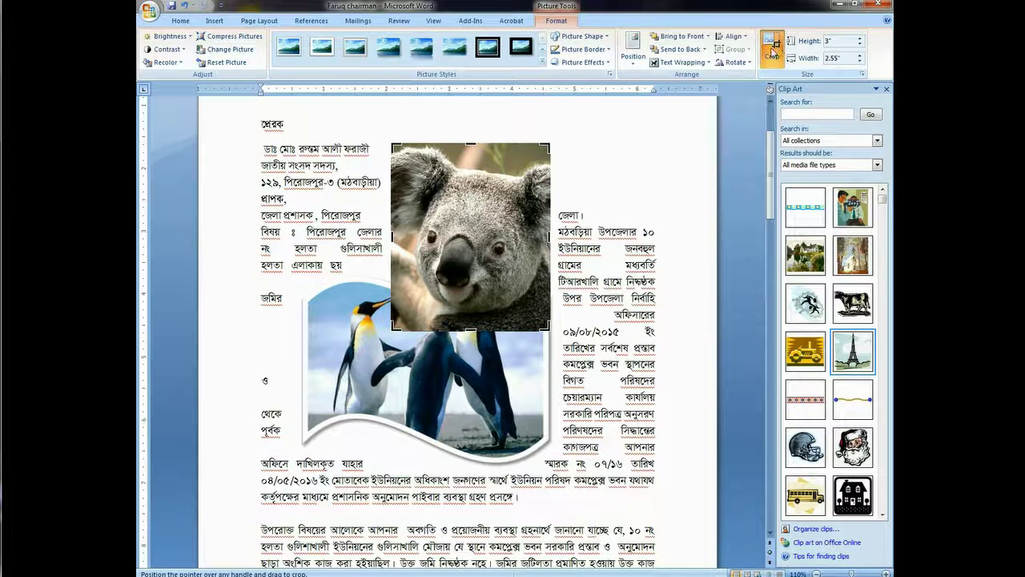
Crop the penguins photo's bottom and size it to 2.5 by 3.79 inches.
left_click(396, 412)
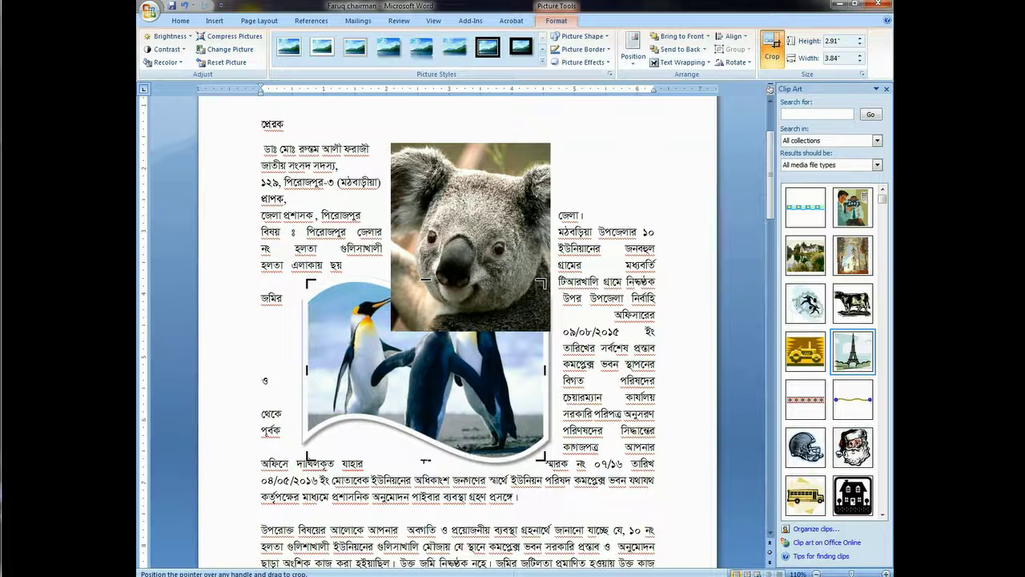
mouse_move(427, 458)
left_mouse_down()
mouse_move(427, 436)
mouse_move(450, 429)
left_mouse_up()
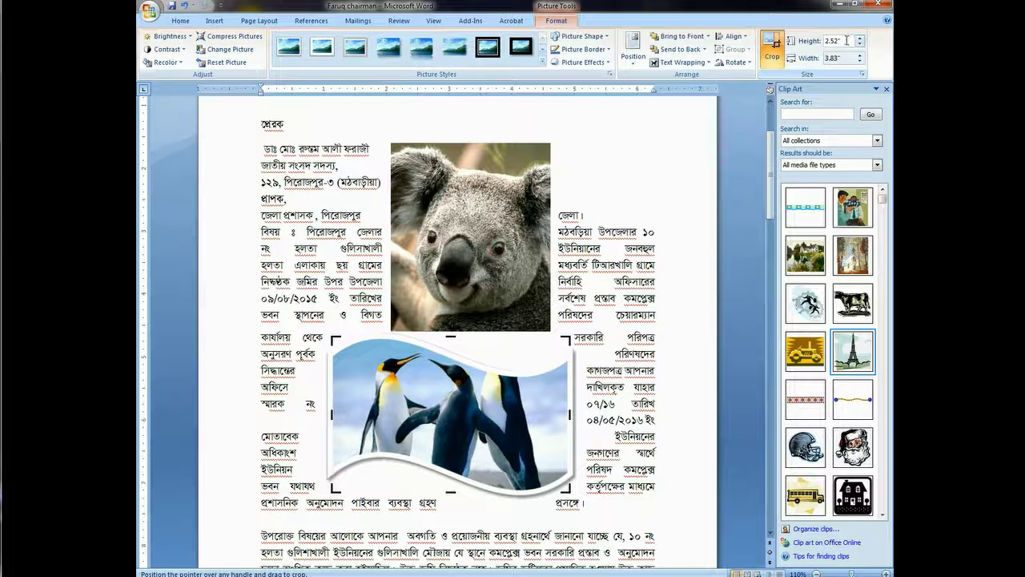
left_click(843, 59)
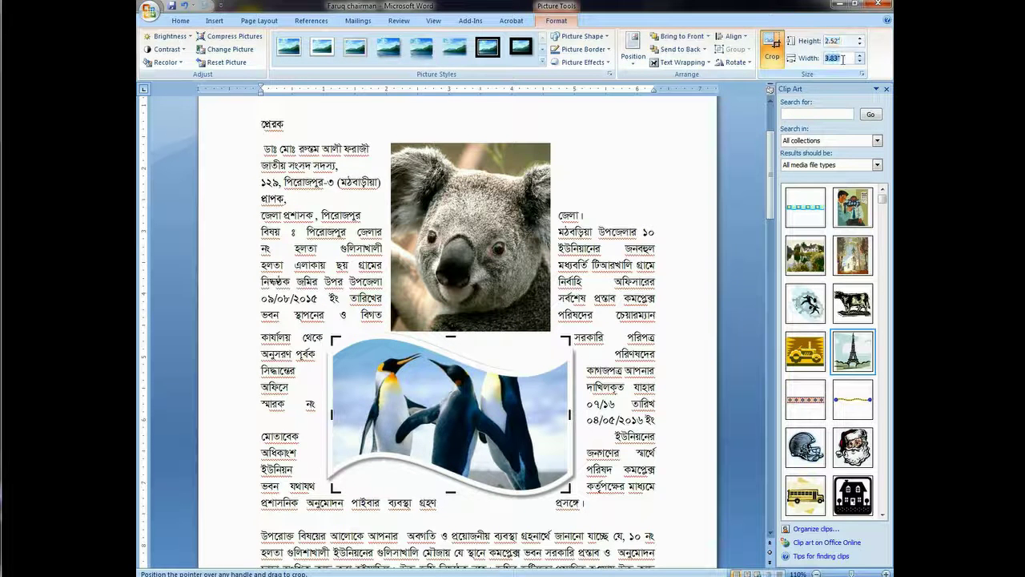
left_click(861, 55)
left_click(862, 55)
left_click(861, 56)
left_click(861, 55)
left_click(860, 40)
left_click(860, 40)
left_click(860, 40)
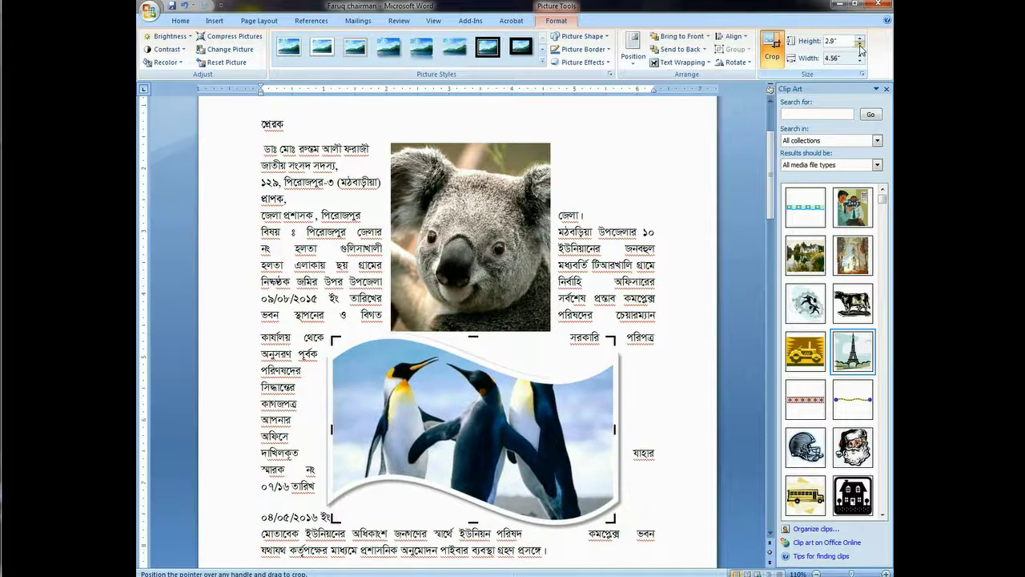
left_click(861, 45)
left_click(861, 45)
left_click(860, 45)
left_click(860, 45)
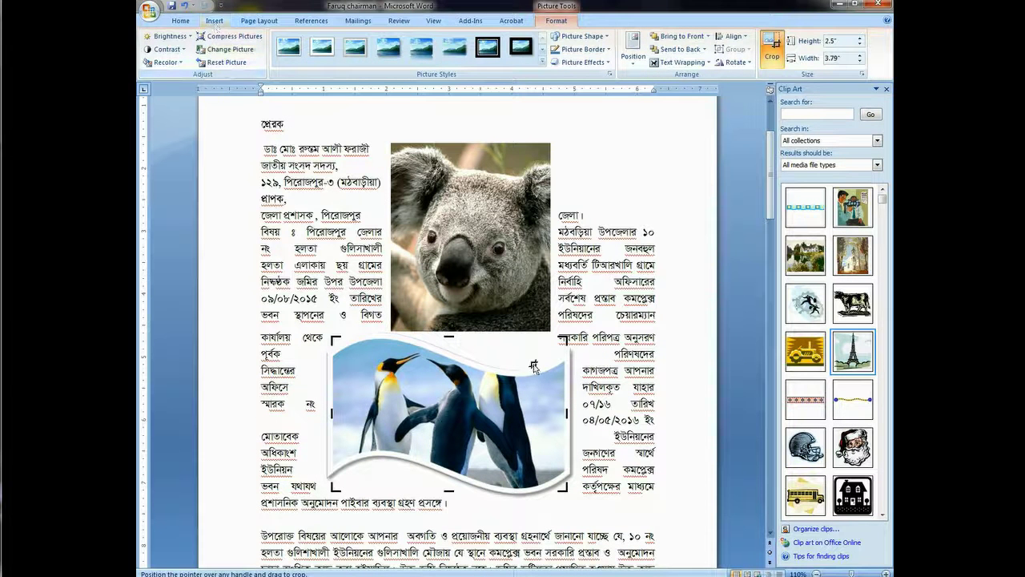
Drag the penguins photo lower on the page.
left_click(459, 270)
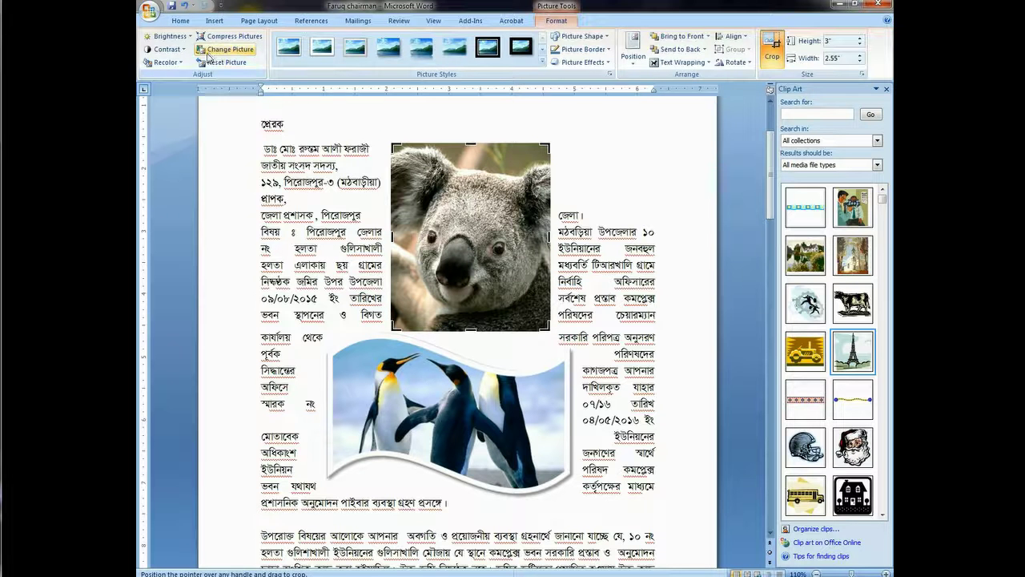
left_click(420, 391)
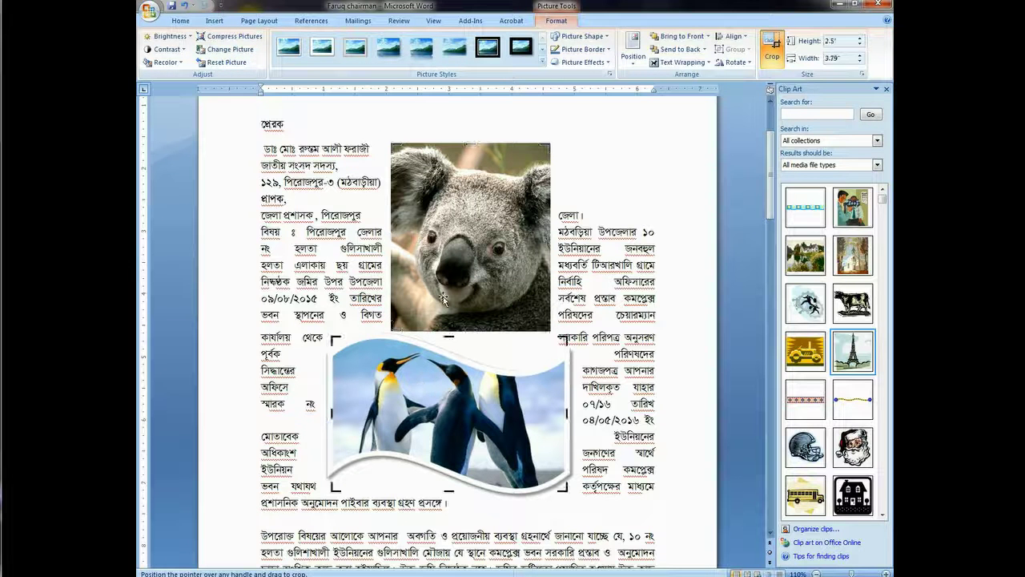
left_click_drag(417, 384, 414, 413)
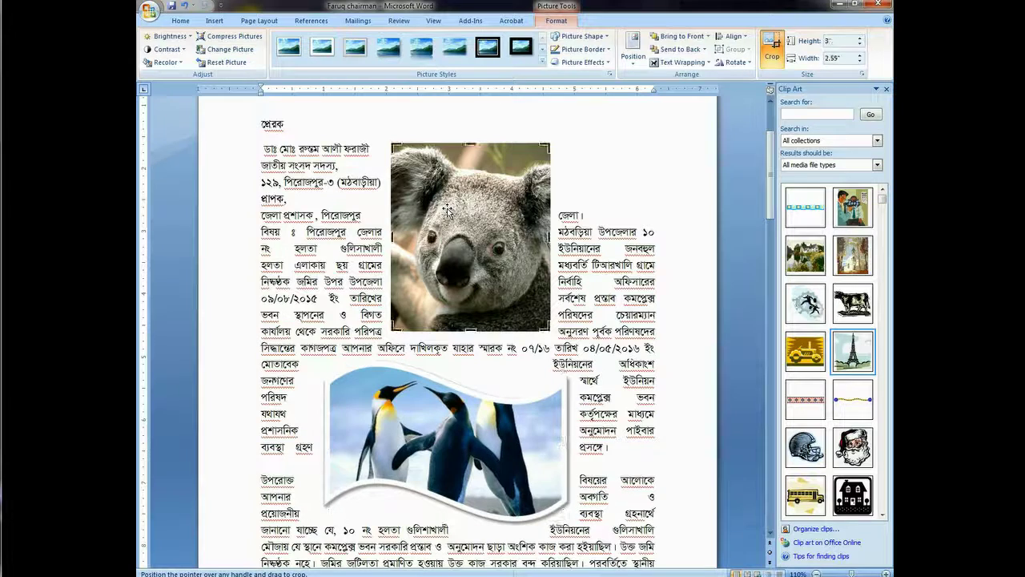
scroll(449, 340, "up", 3)
left_click(449, 341)
scroll(449, 340, "down", 3)
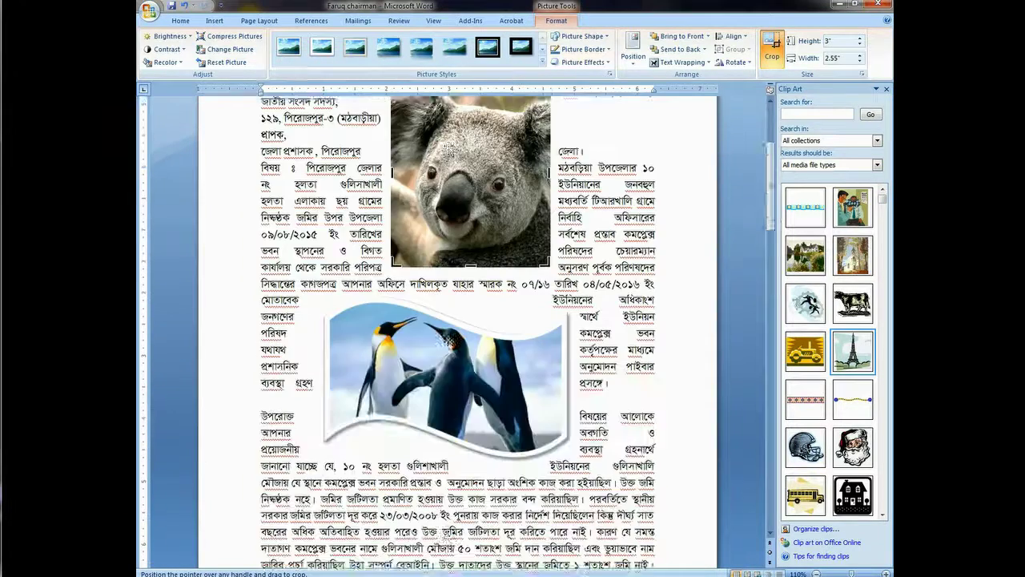
scroll(445, 341, "down", 5)
scroll(441, 341, "down", 3)
scroll(441, 343, "down", 3)
scroll(440, 343, "down", 5)
scroll(435, 339, "up", 3)
scroll(435, 339, "up", 3)
scroll(434, 337, "up", 5)
scroll(434, 337, "up", 5)
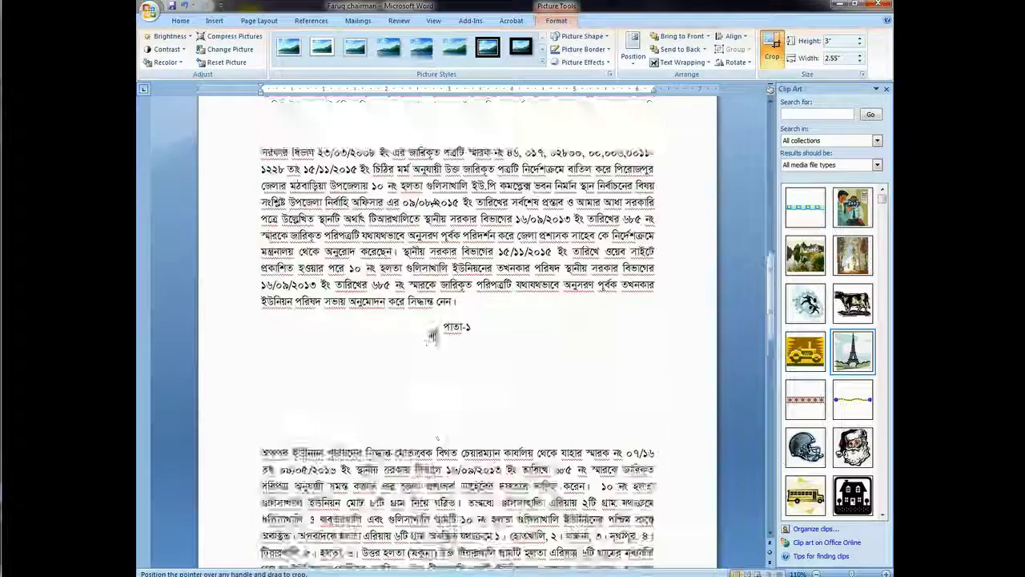
scroll(434, 334, "up", 3)
scroll(435, 333, "up", 3)
scroll(437, 330, "up", 3)
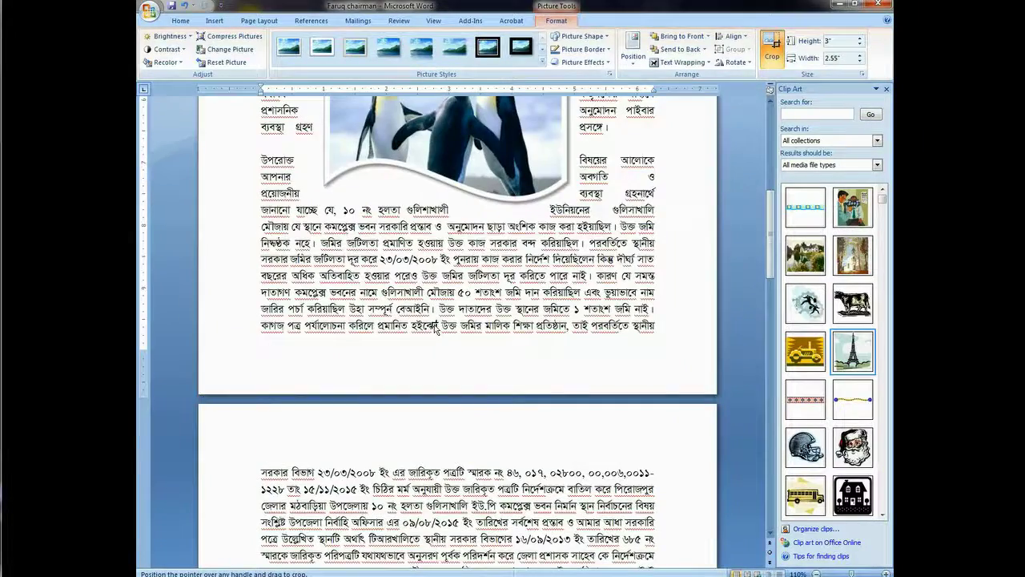